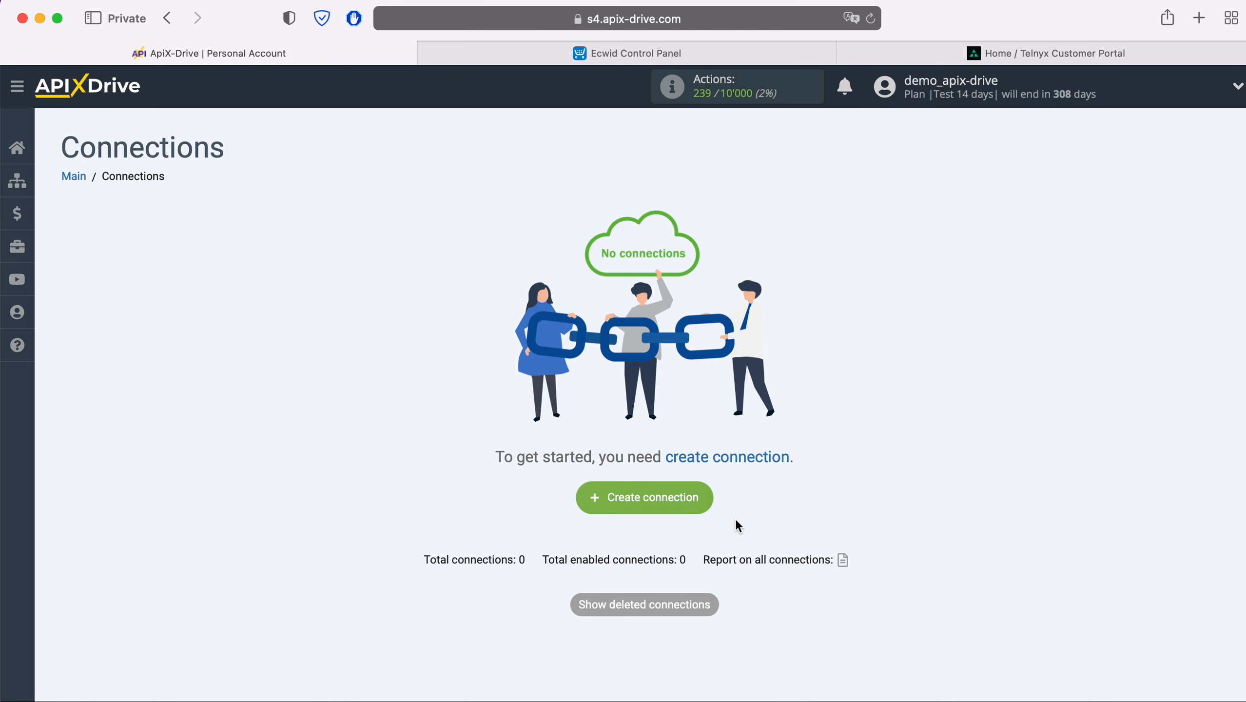
# Step: Create a new connection with Ecwid as its data source
pyautogui.click(709, 503)
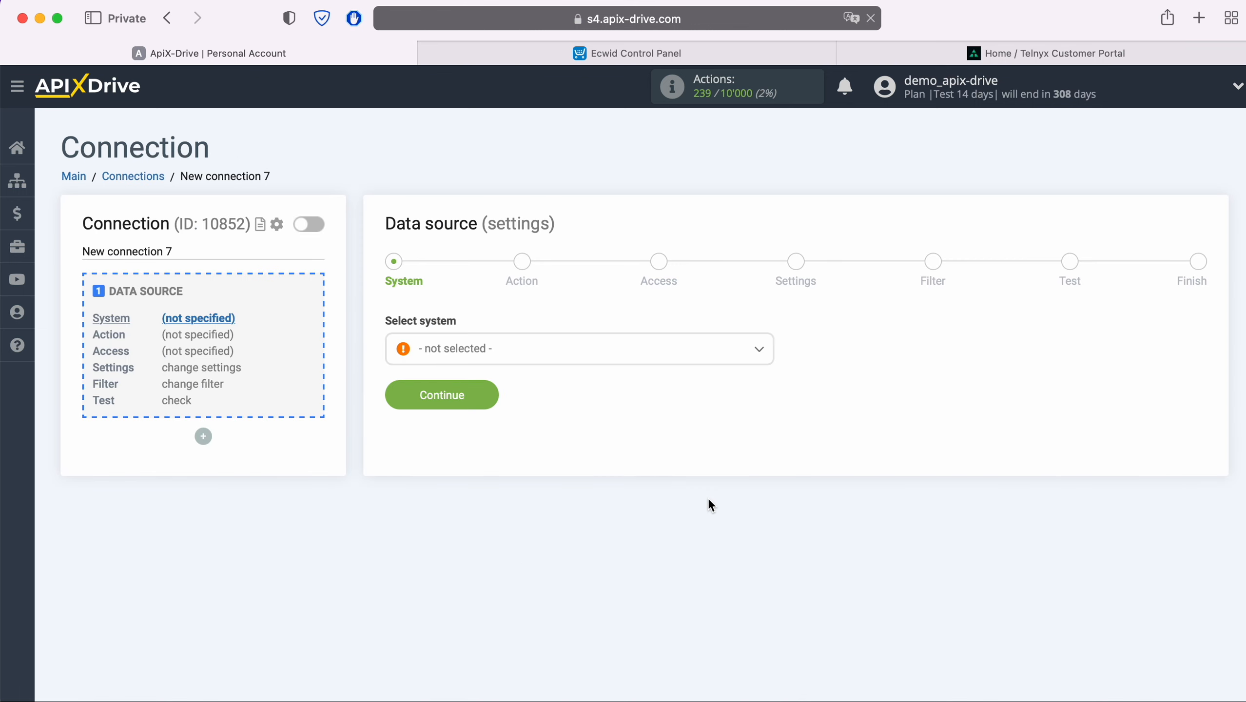
pyautogui.click(617, 358)
pyautogui.scroll(-3, 629, 462)
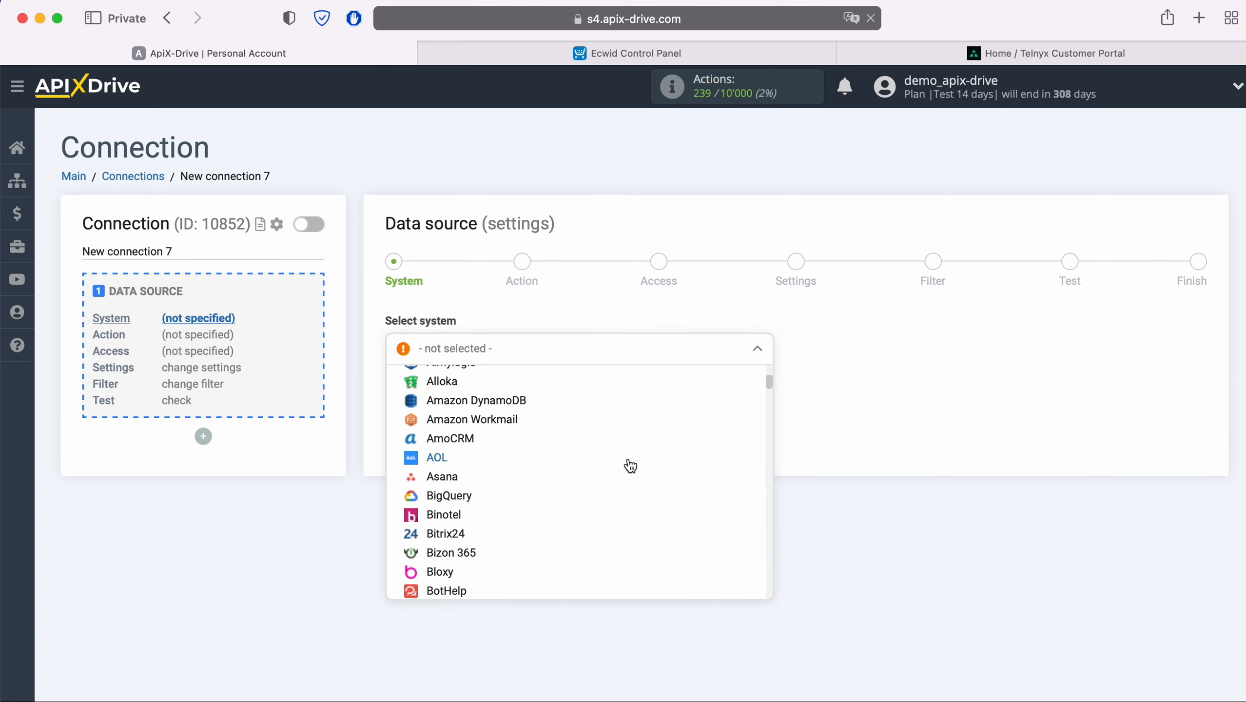
pyautogui.scroll(-12, 630, 465)
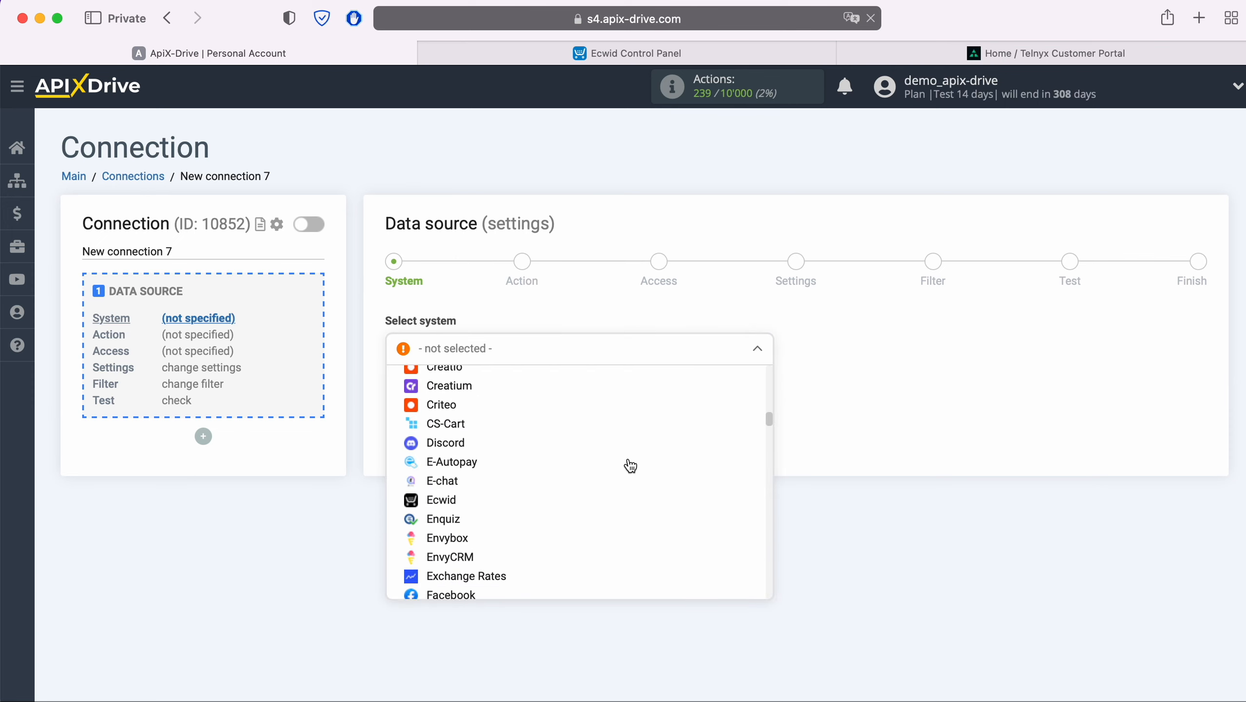
pyautogui.click(459, 497)
pyautogui.click(490, 397)
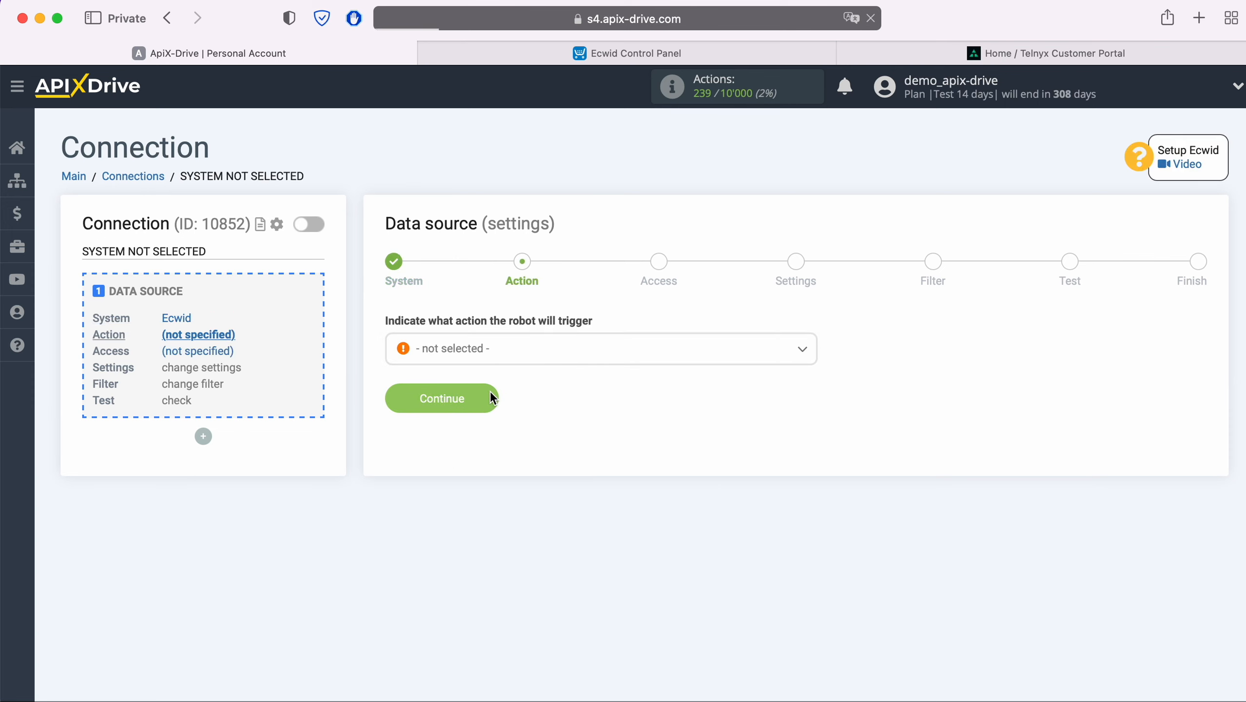
# Step: Set the Ecwid trigger action to Get ORDERS (new)
pyautogui.click(525, 350)
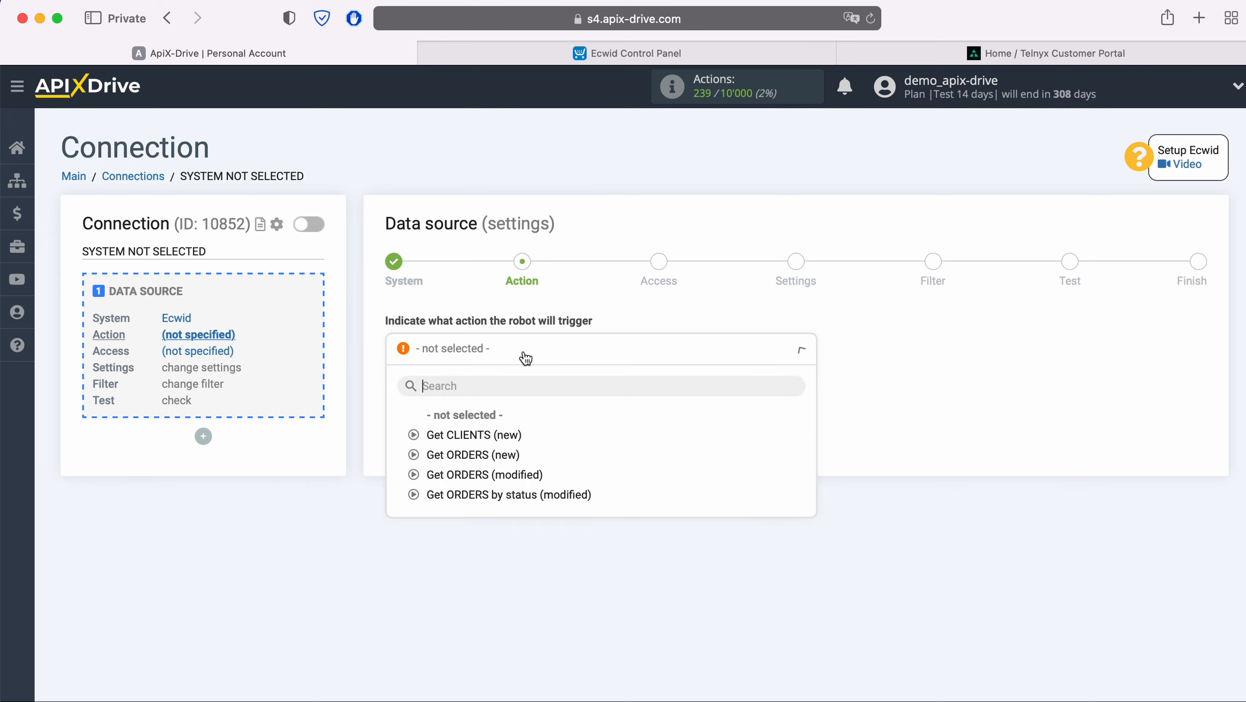
pyautogui.click(496, 455)
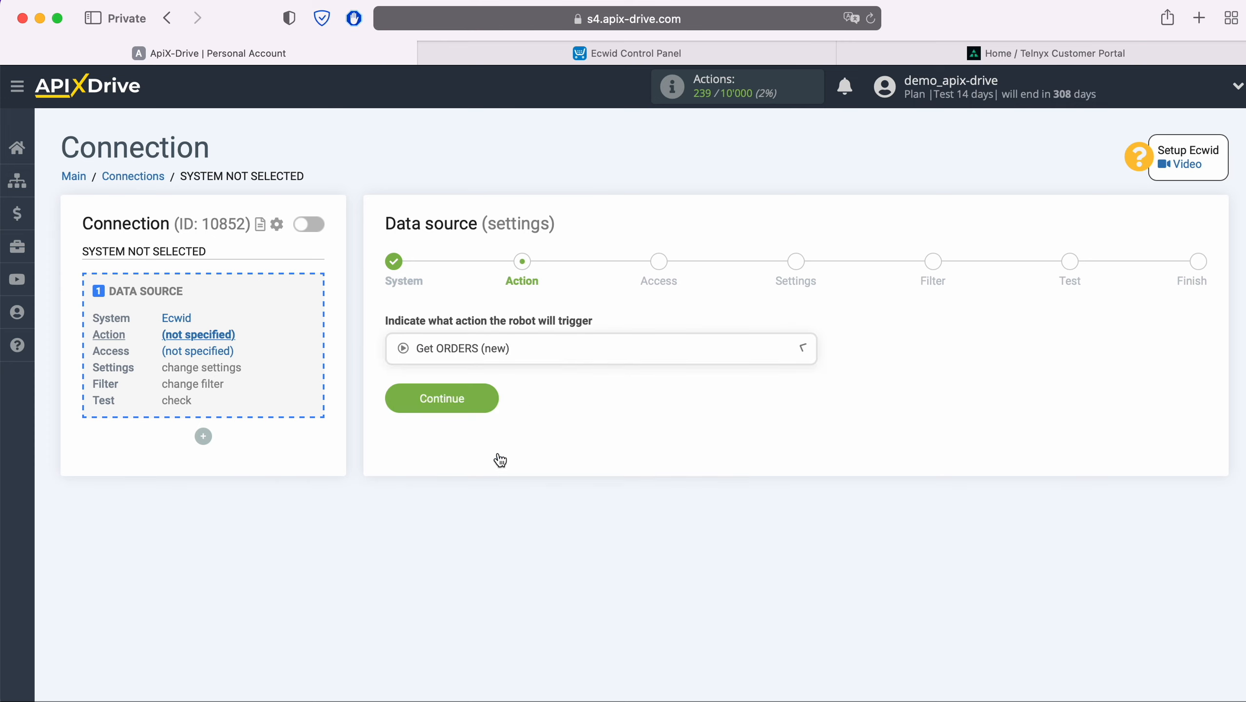
pyautogui.click(492, 399)
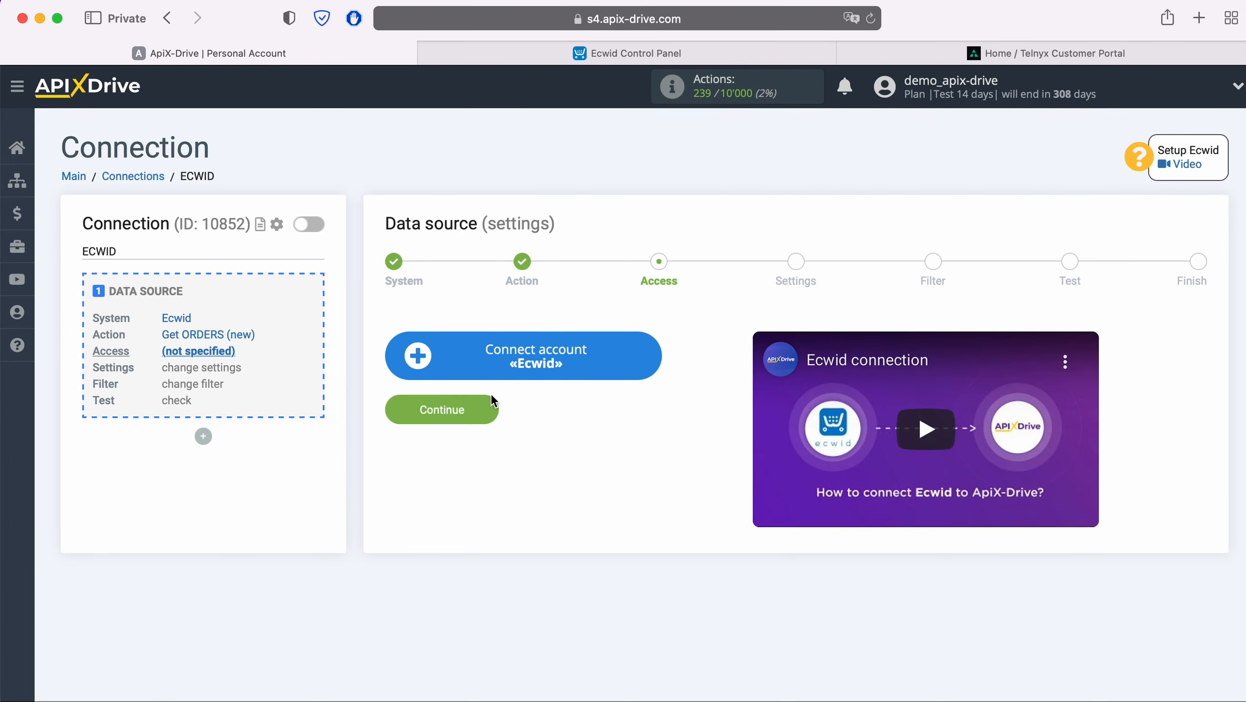
# Step: Connect the Ecwid store by signing in with the account e-mail and password
pyautogui.click(652, 355)
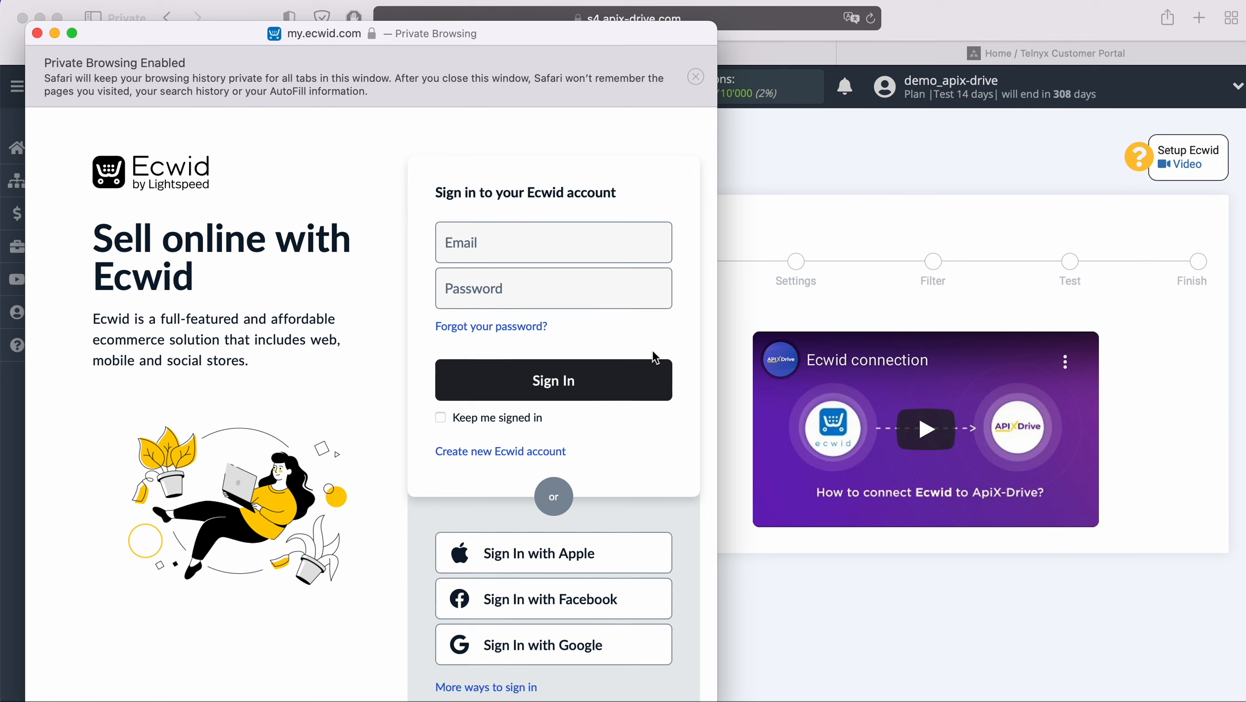
pyautogui.click(567, 248)
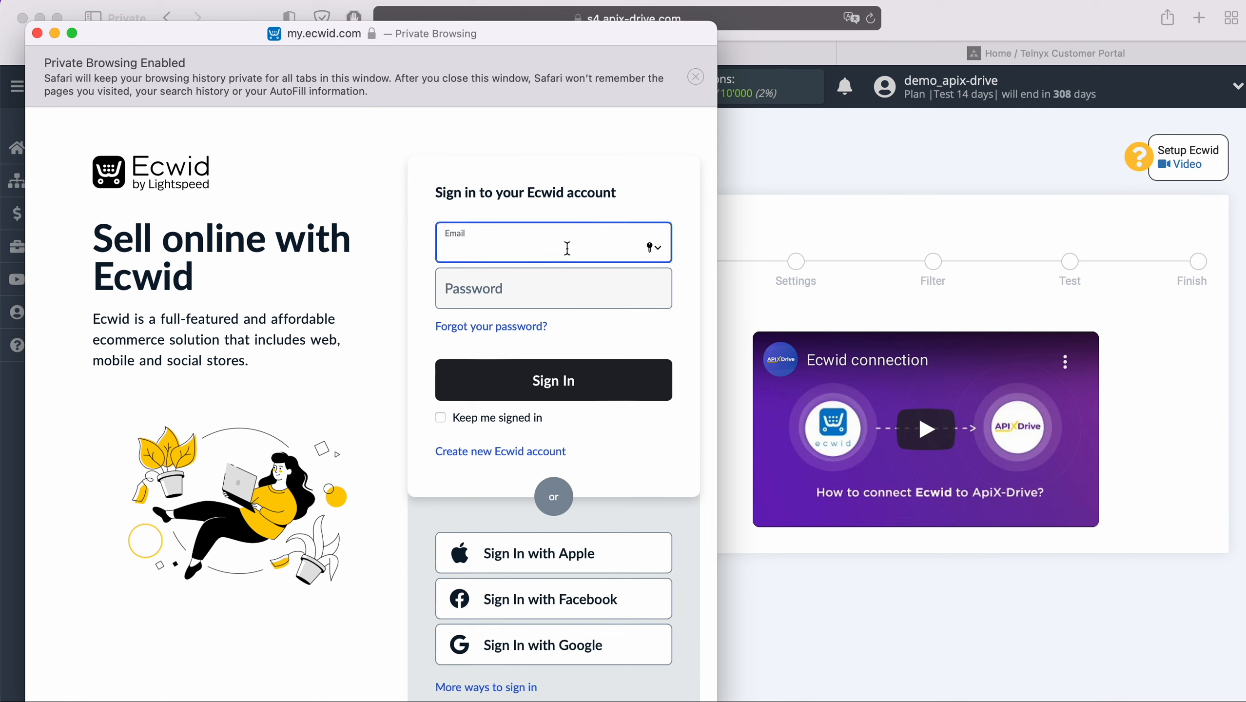
pyautogui.press('Tab')
pyautogui.write('•••••')
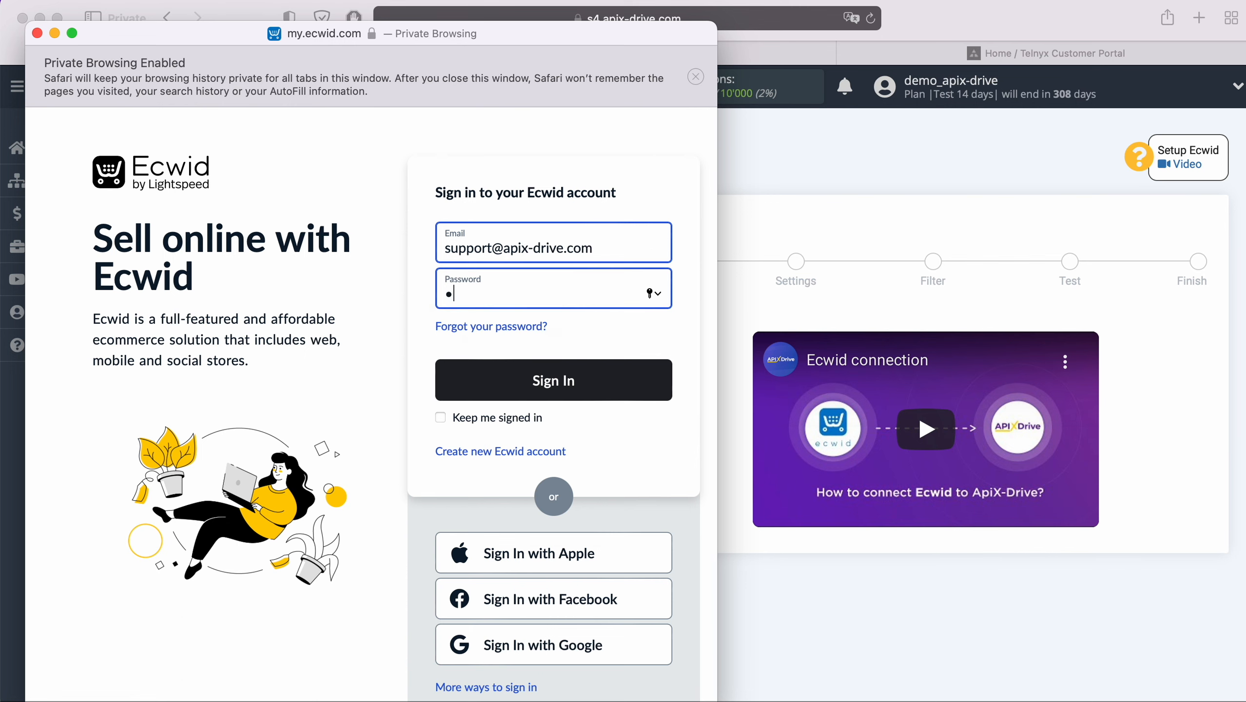
pyautogui.write('•••••••')
pyautogui.click(595, 376)
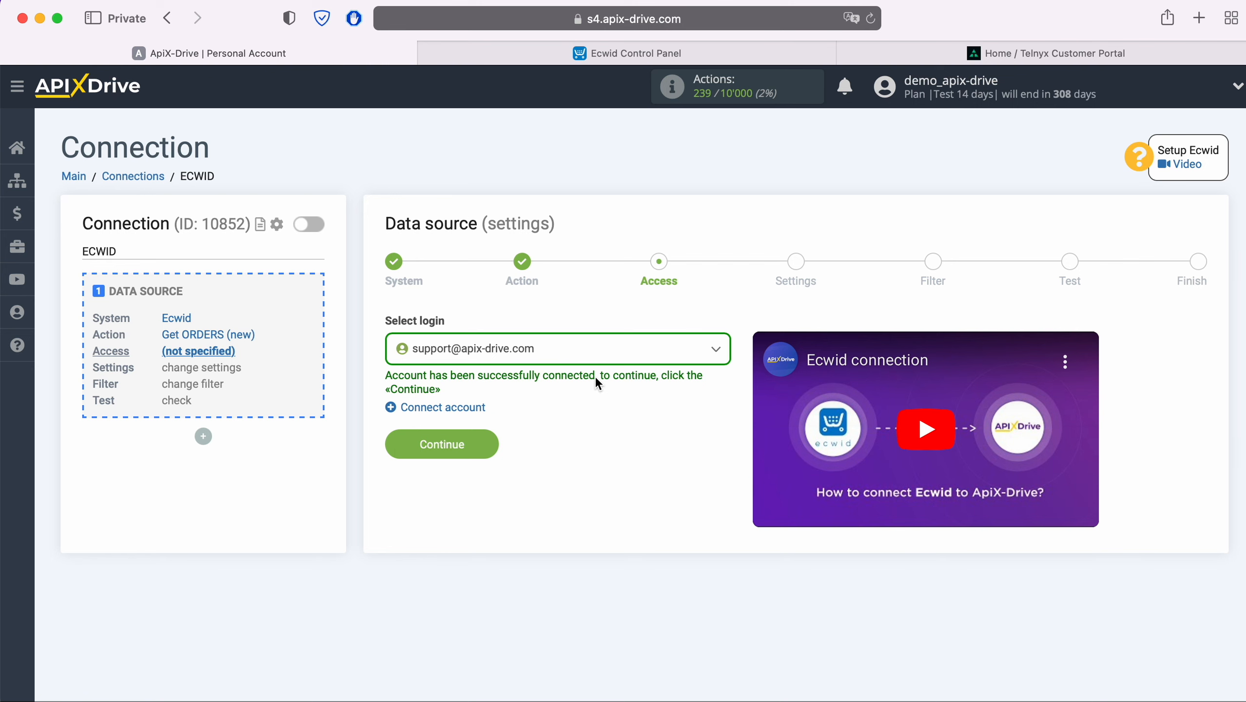
# Step: Select the connected Ecwid login and skip the settings and filter steps
pyautogui.click(574, 349)
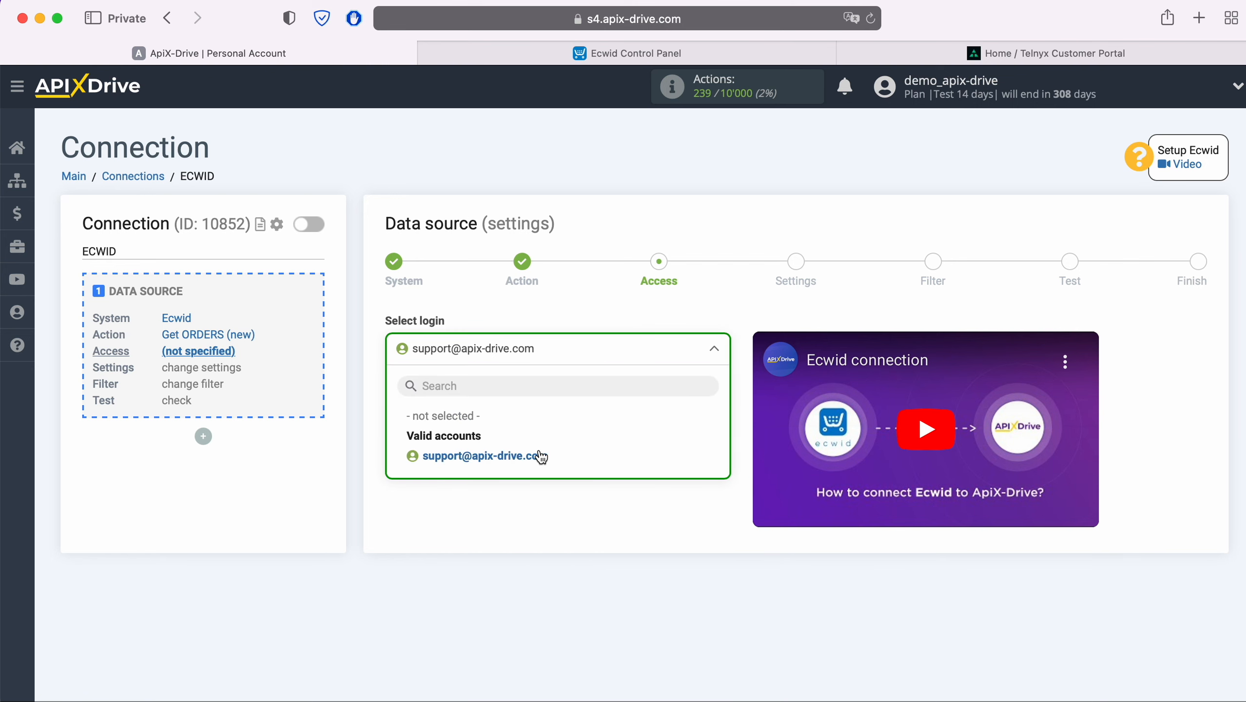
pyautogui.click(541, 457)
pyautogui.click(493, 443)
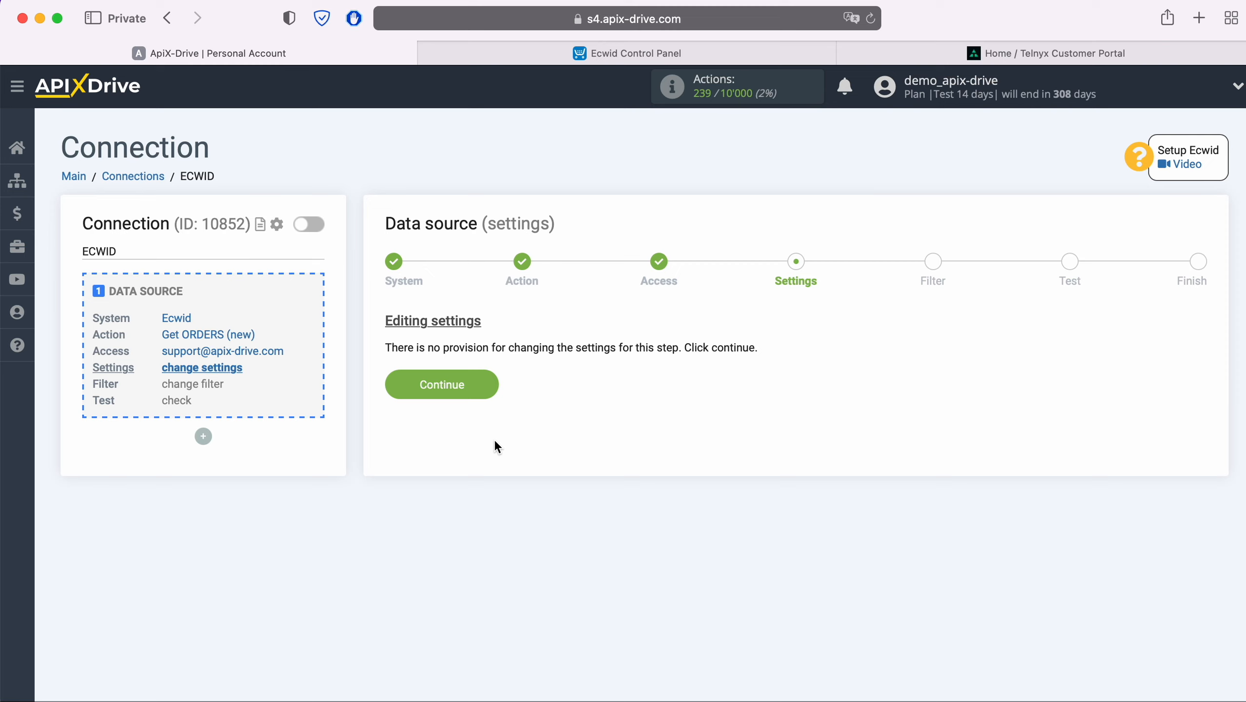
pyautogui.click(489, 386)
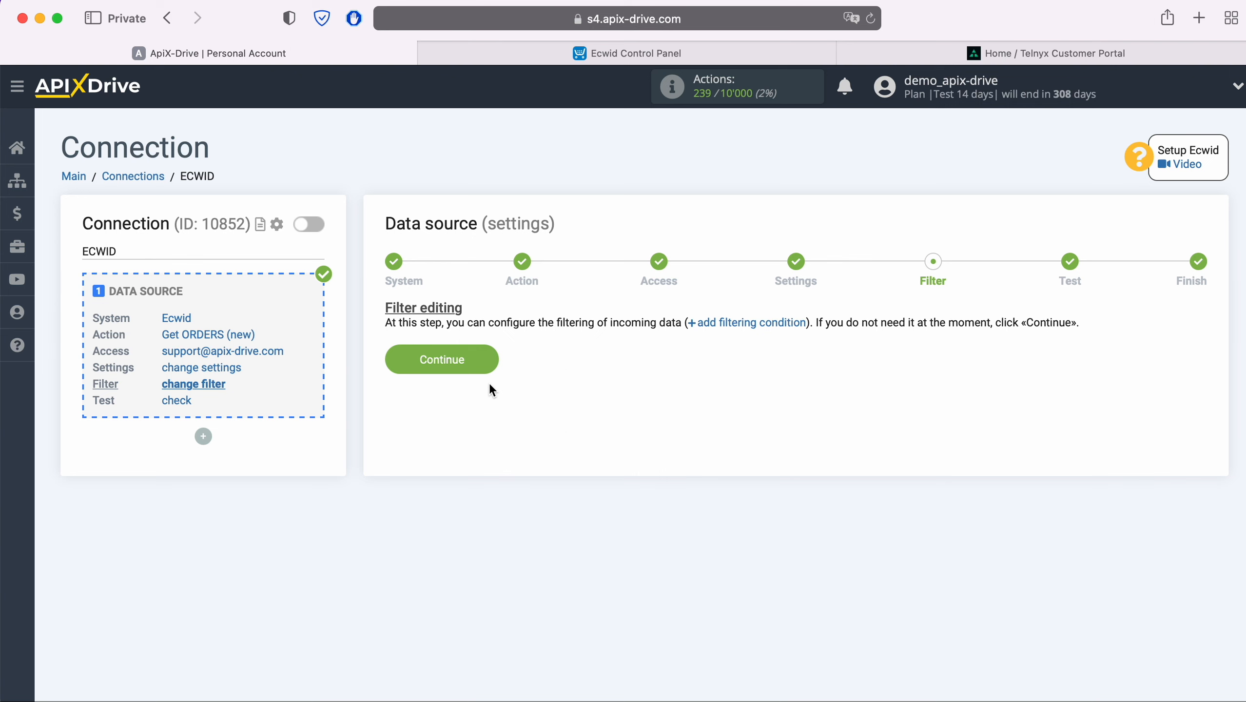
pyautogui.click(489, 358)
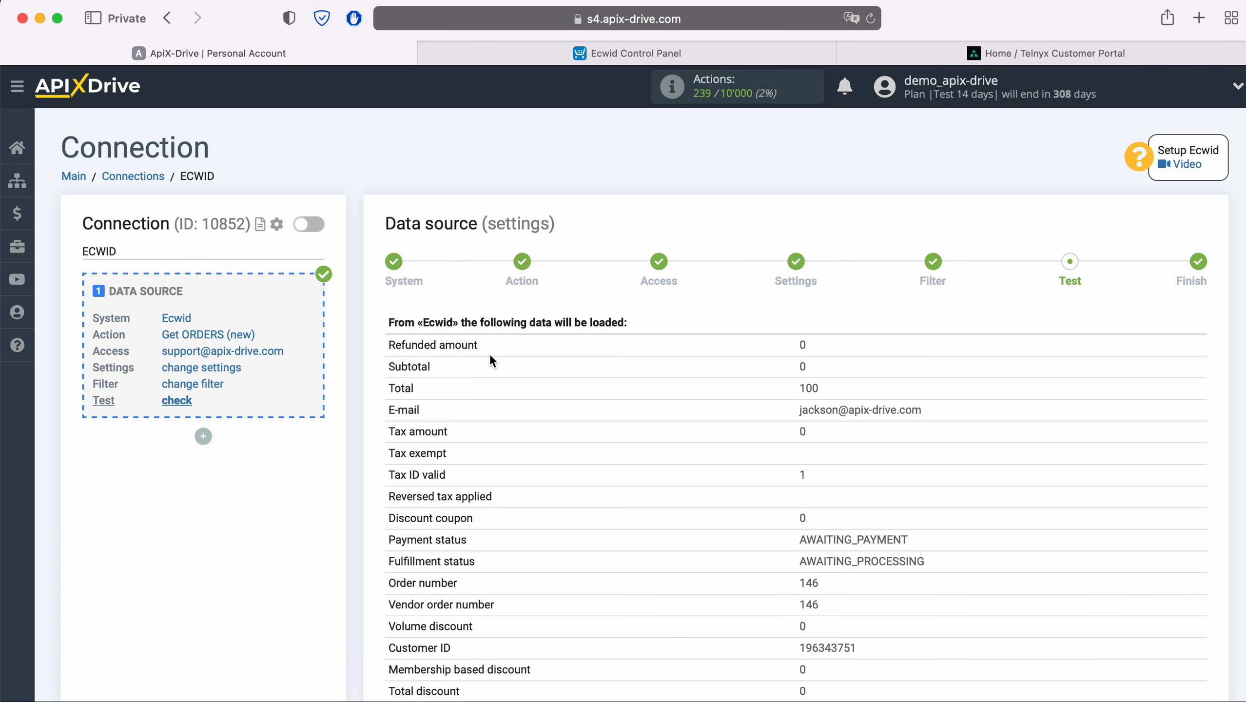
# Step: Review the sample order data, finish the source, and start the data destination setup
pyautogui.scroll(-10, 490, 356)
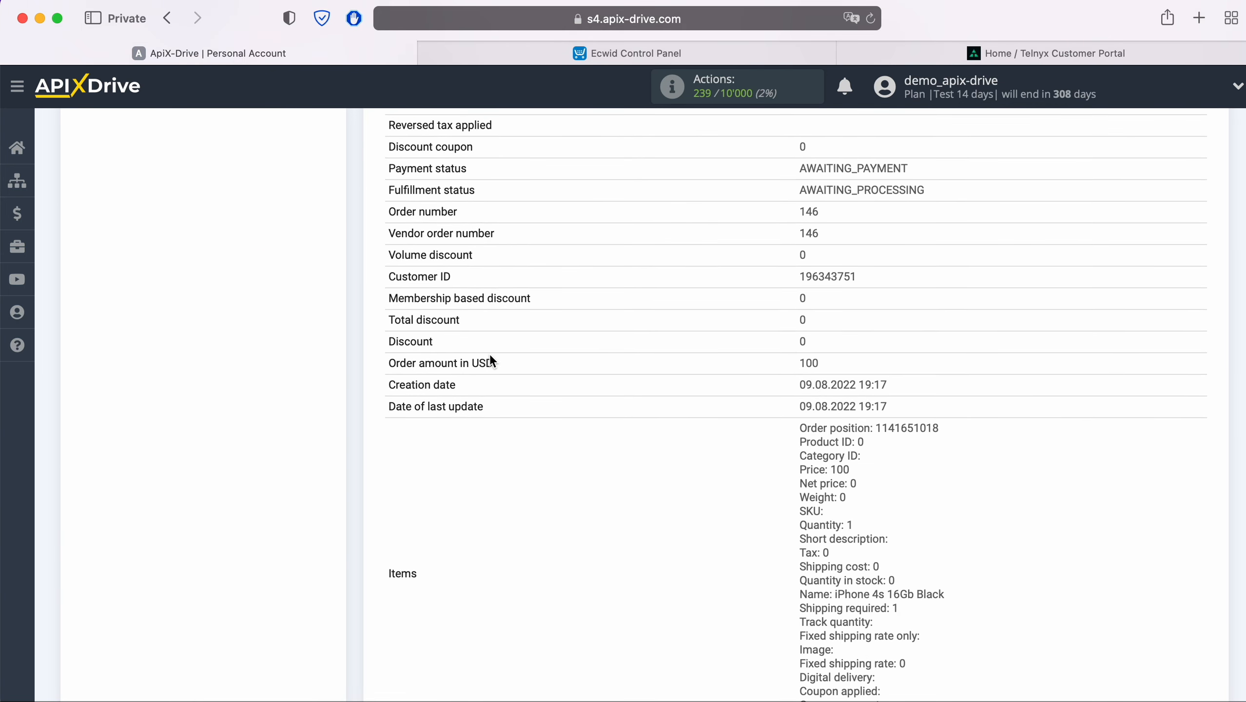
pyautogui.scroll(-9, 491, 355)
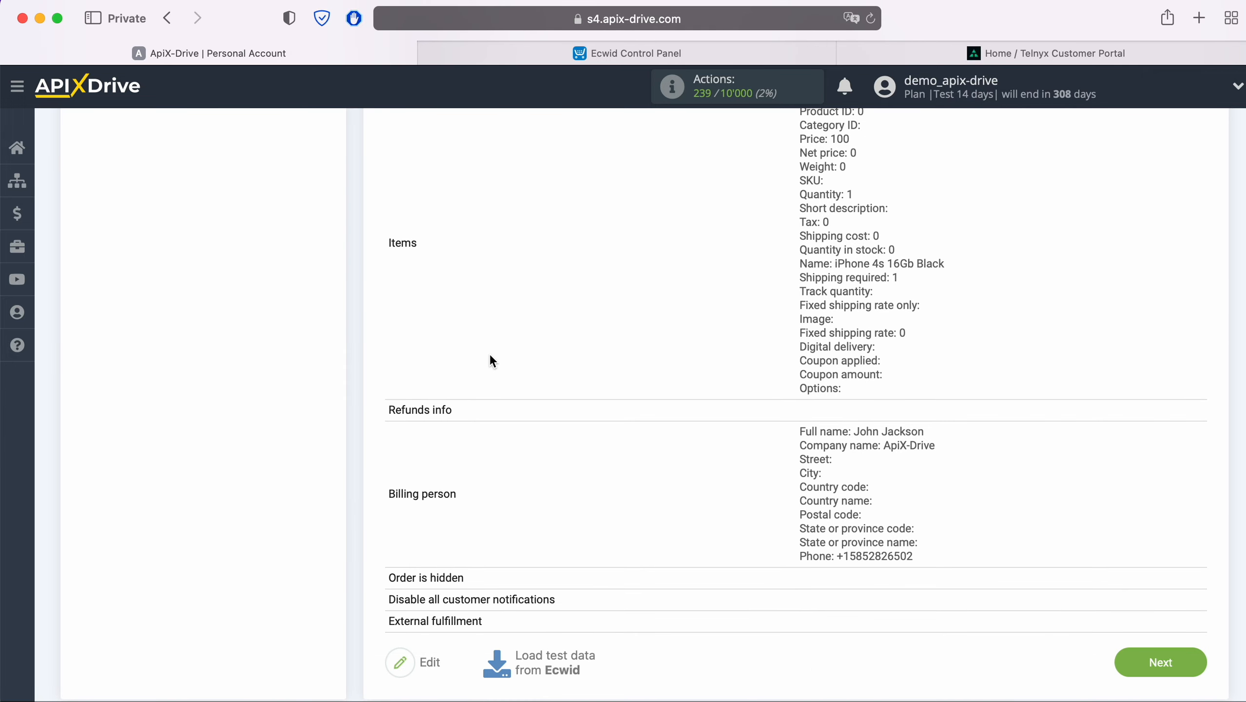
pyautogui.scroll(-1, 490, 353)
pyautogui.click(1198, 655)
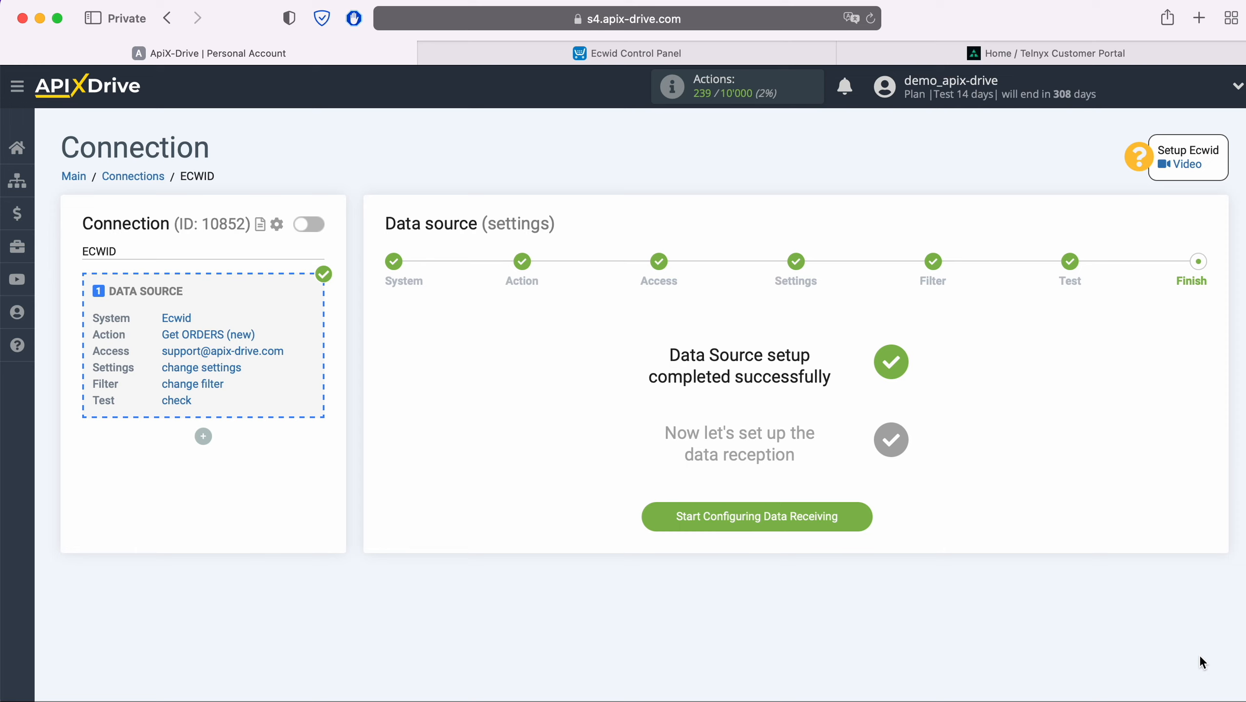
pyautogui.click(863, 513)
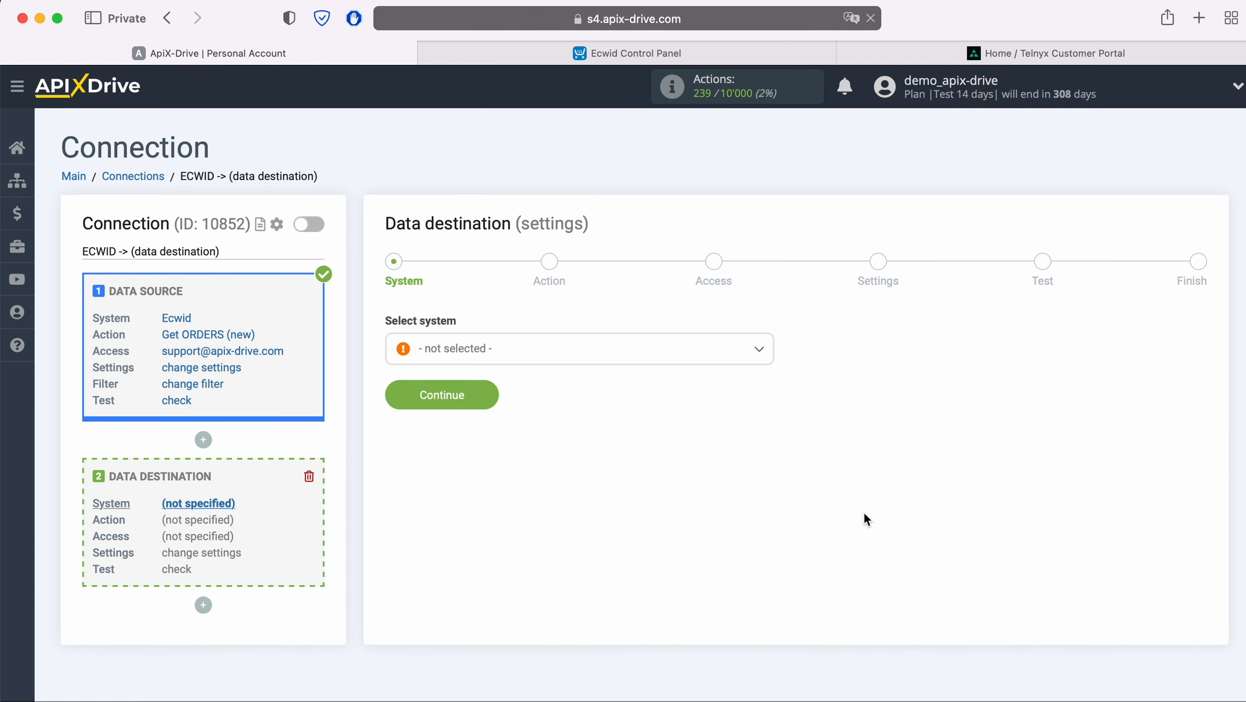
# Step: Choose Telnyx as the data destination system
pyautogui.click(598, 356)
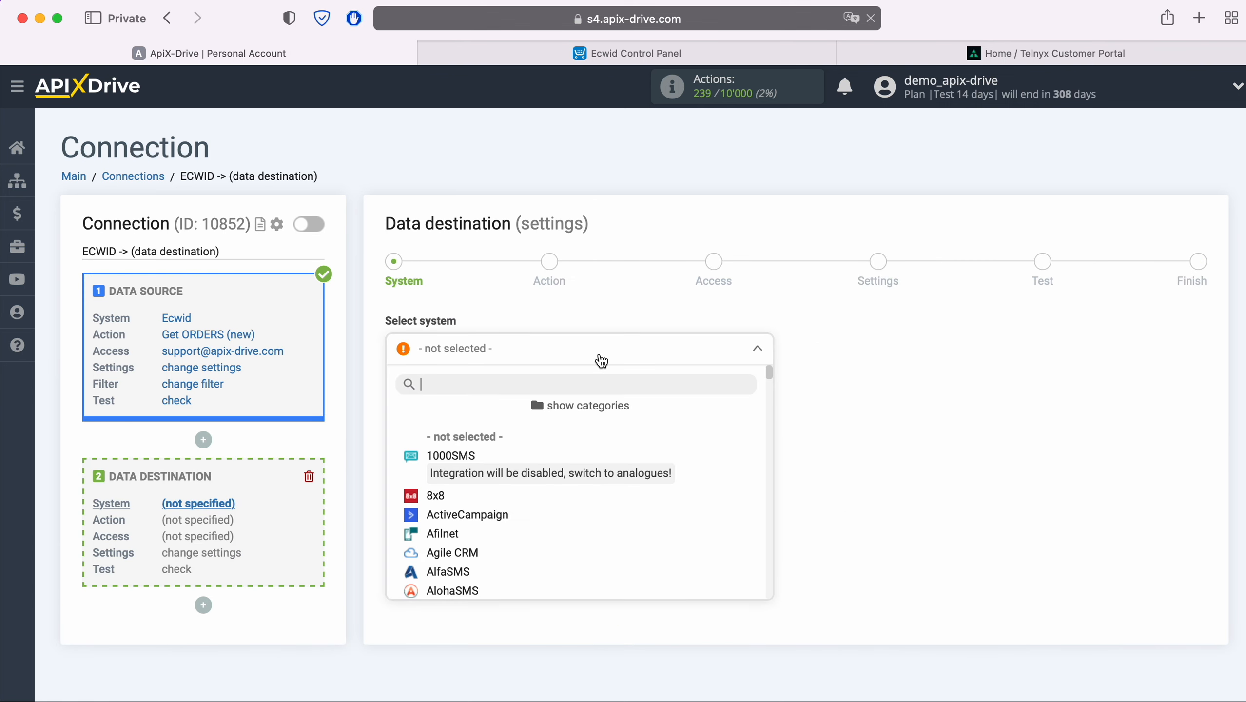
pyautogui.scroll(-5, 646, 444)
pyautogui.scroll(-15, 653, 453)
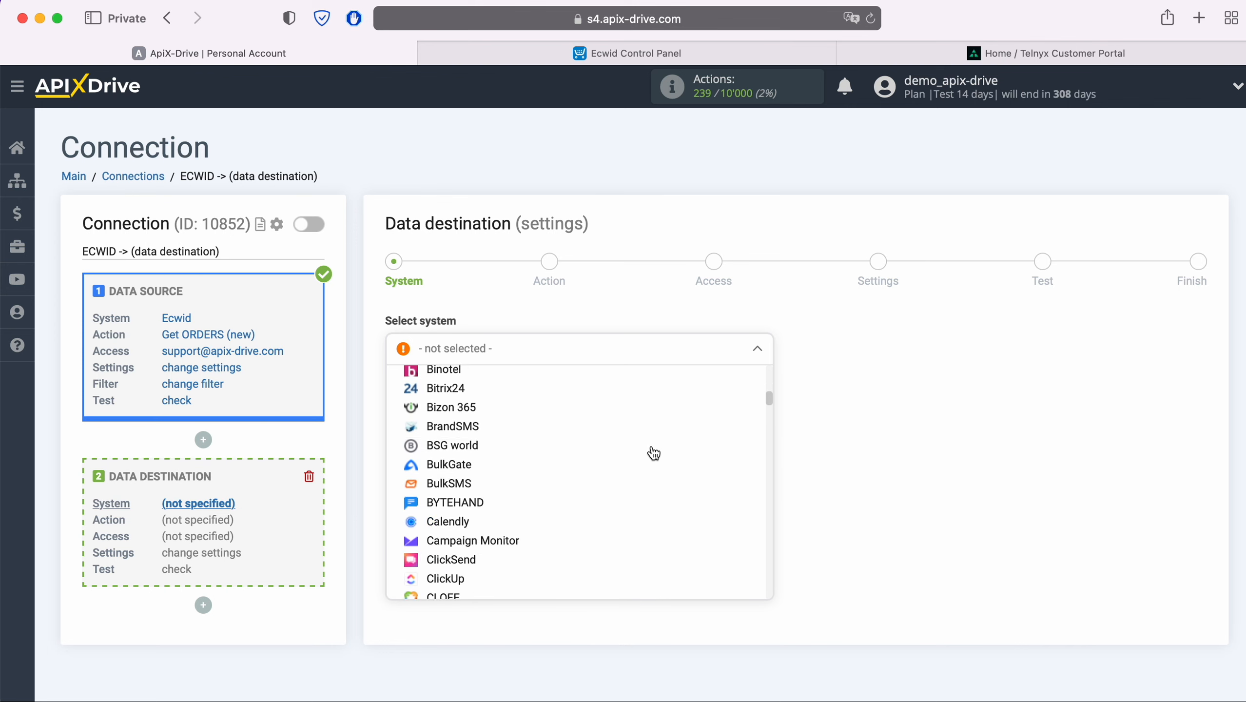
pyautogui.scroll(-15, 653, 452)
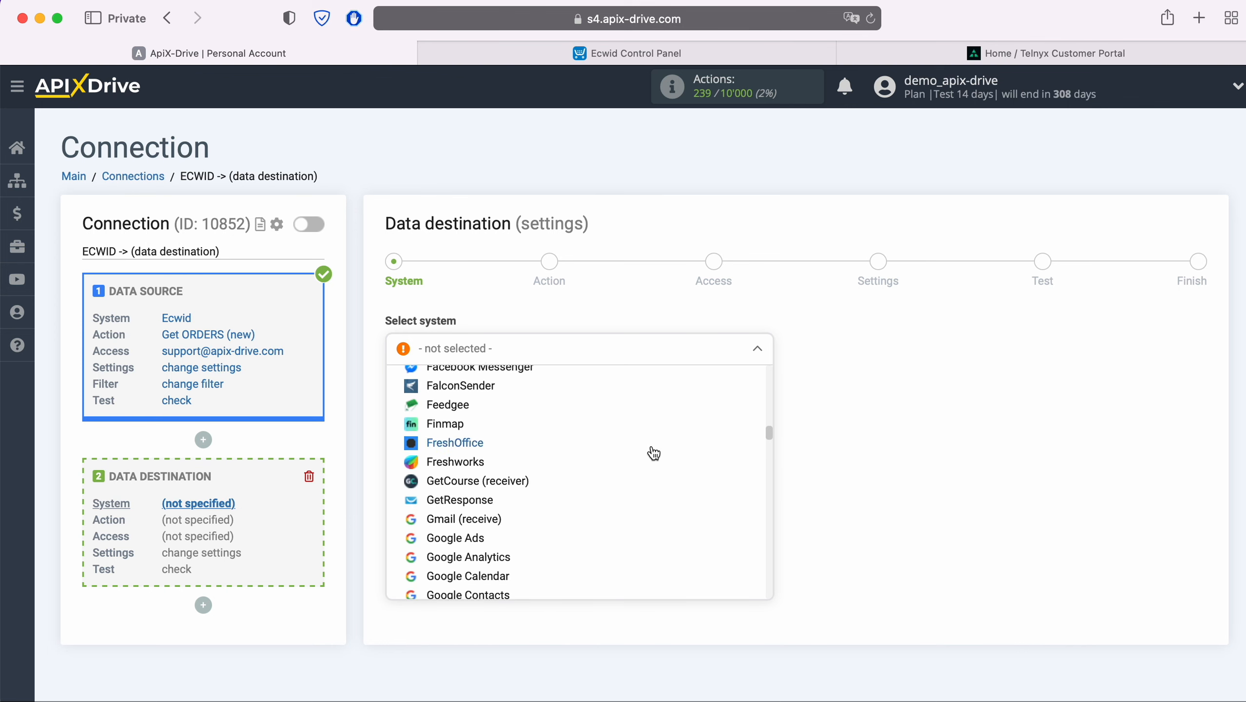
pyautogui.scroll(-15, 653, 453)
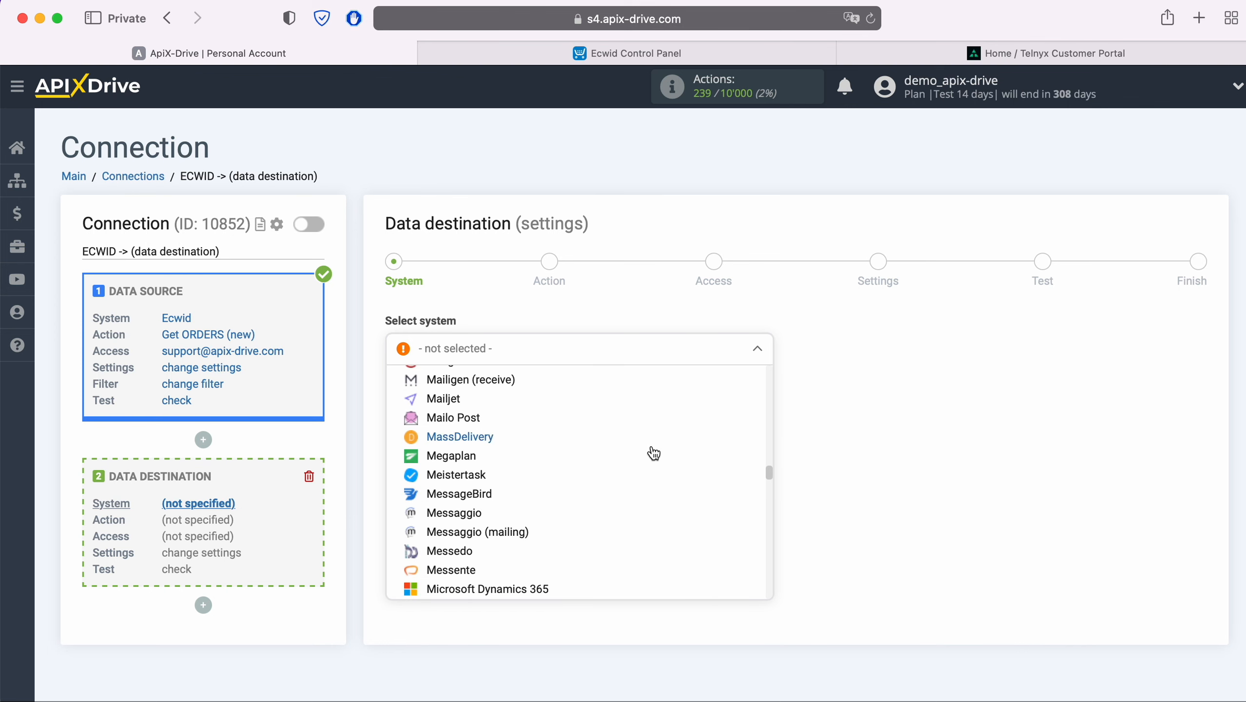
pyautogui.scroll(-15, 653, 452)
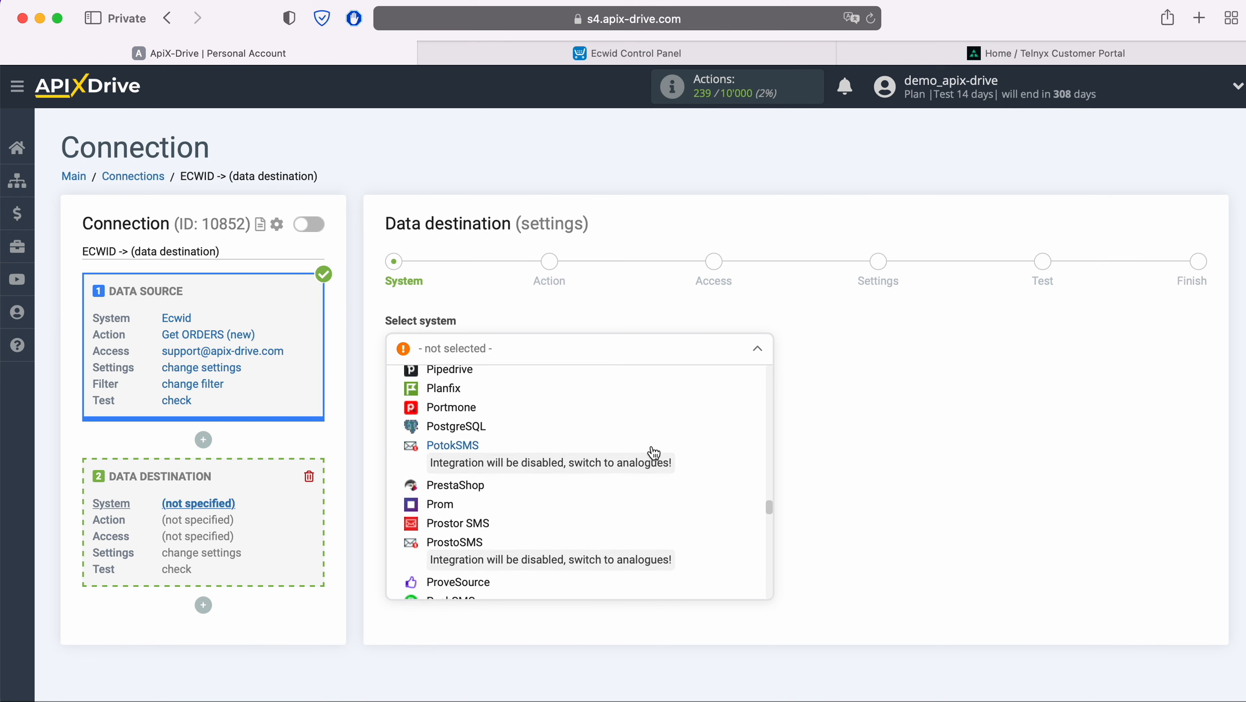
pyautogui.scroll(-10, 652, 453)
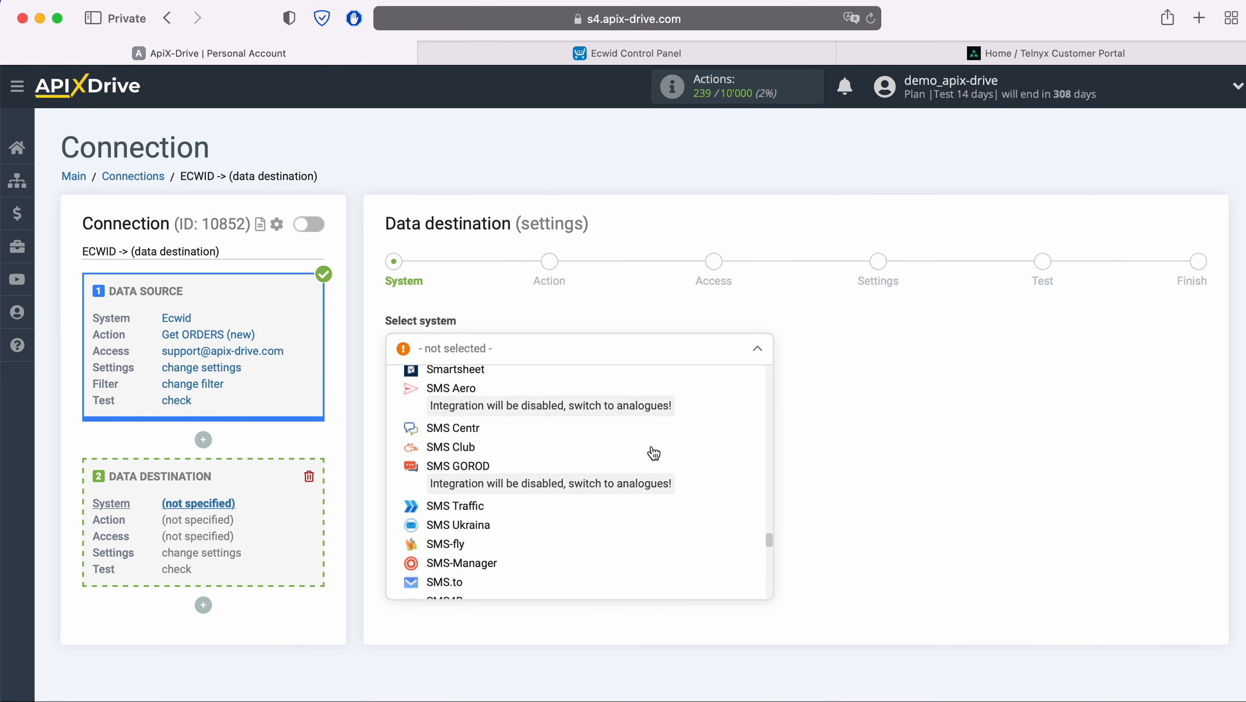
pyautogui.scroll(-3, 652, 451)
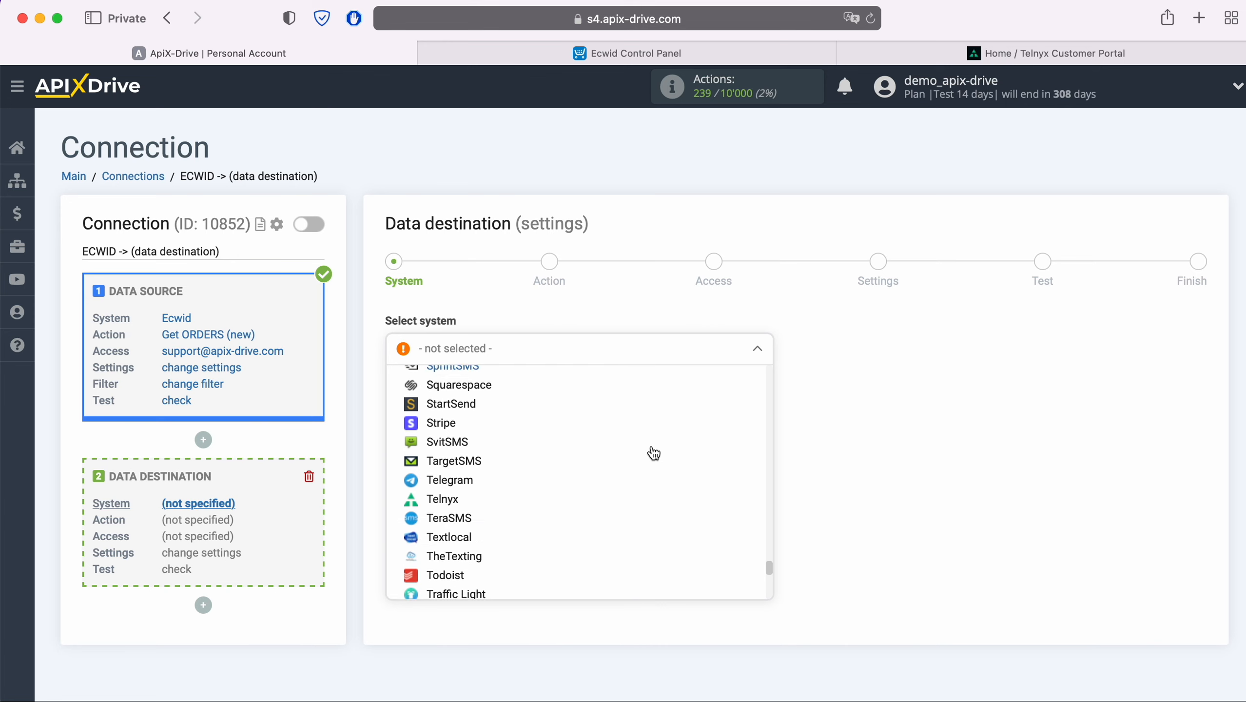
pyautogui.click(438, 489)
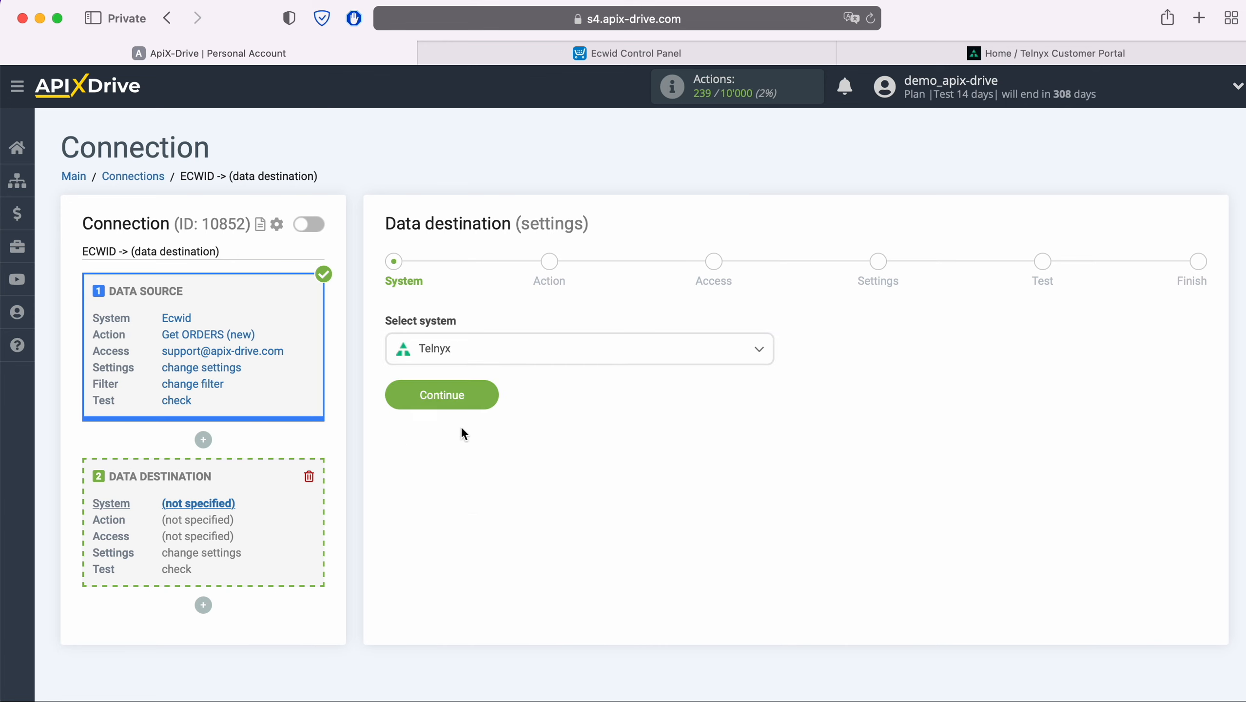
pyautogui.click(496, 389)
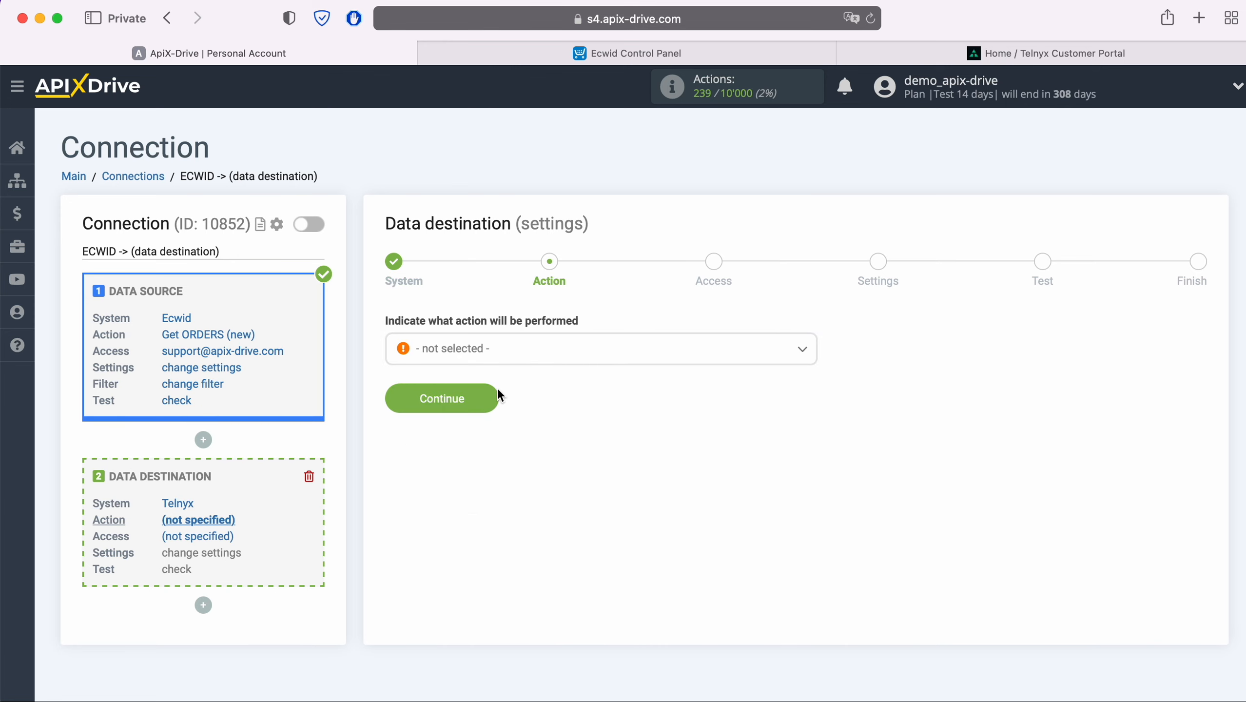
# Step: Set the Telnyx action to Send SMS
pyautogui.click(520, 350)
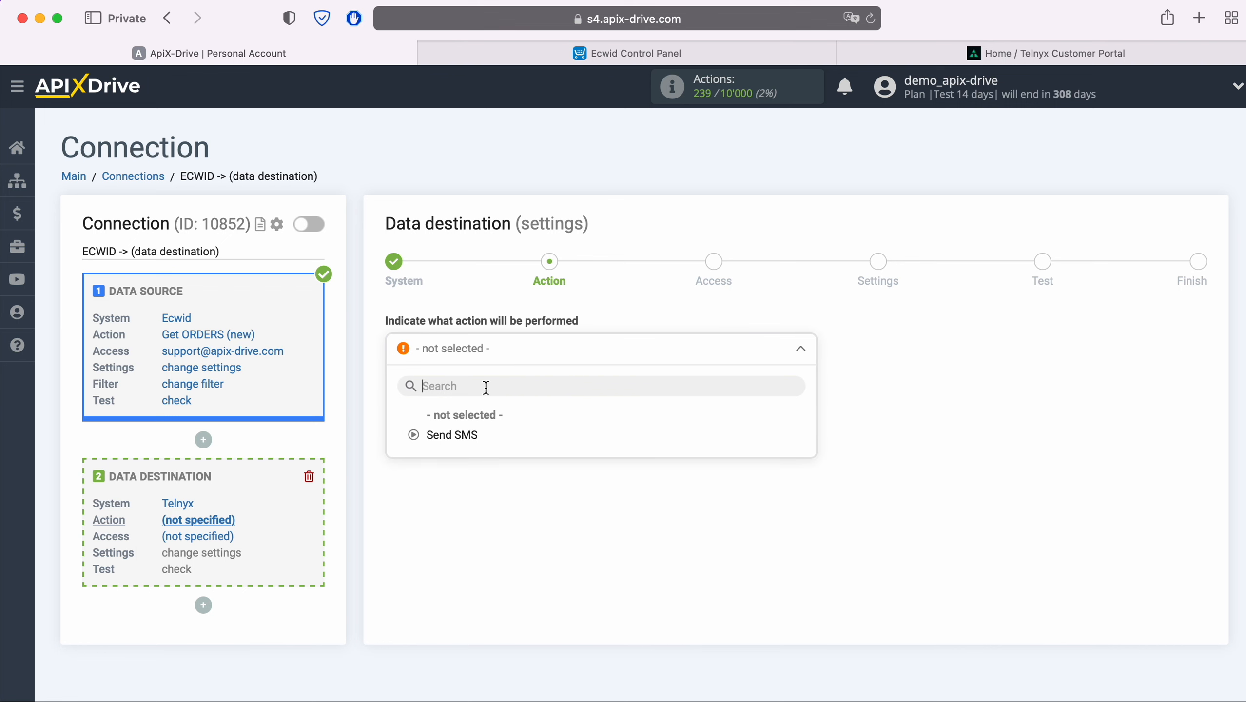
pyautogui.click(463, 433)
pyautogui.click(488, 399)
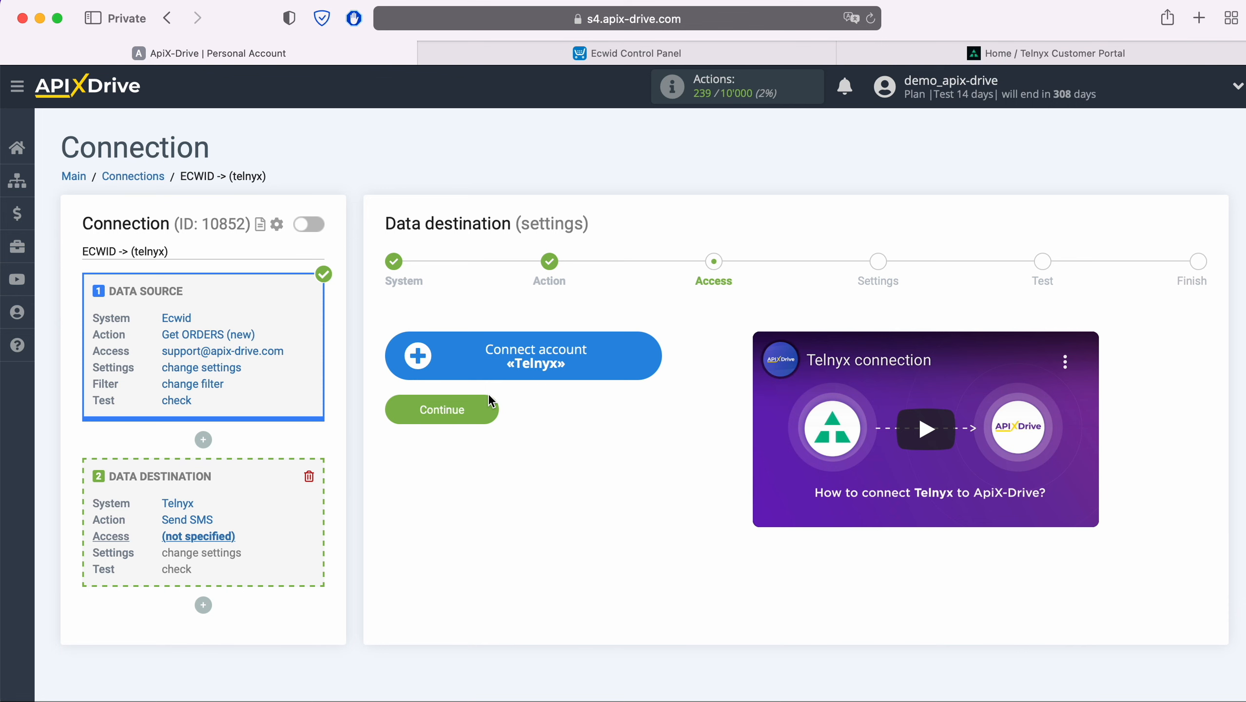
# Step: Start adding a Telnyx account, then switch to the Telnyx Customer Portal
pyautogui.click(647, 362)
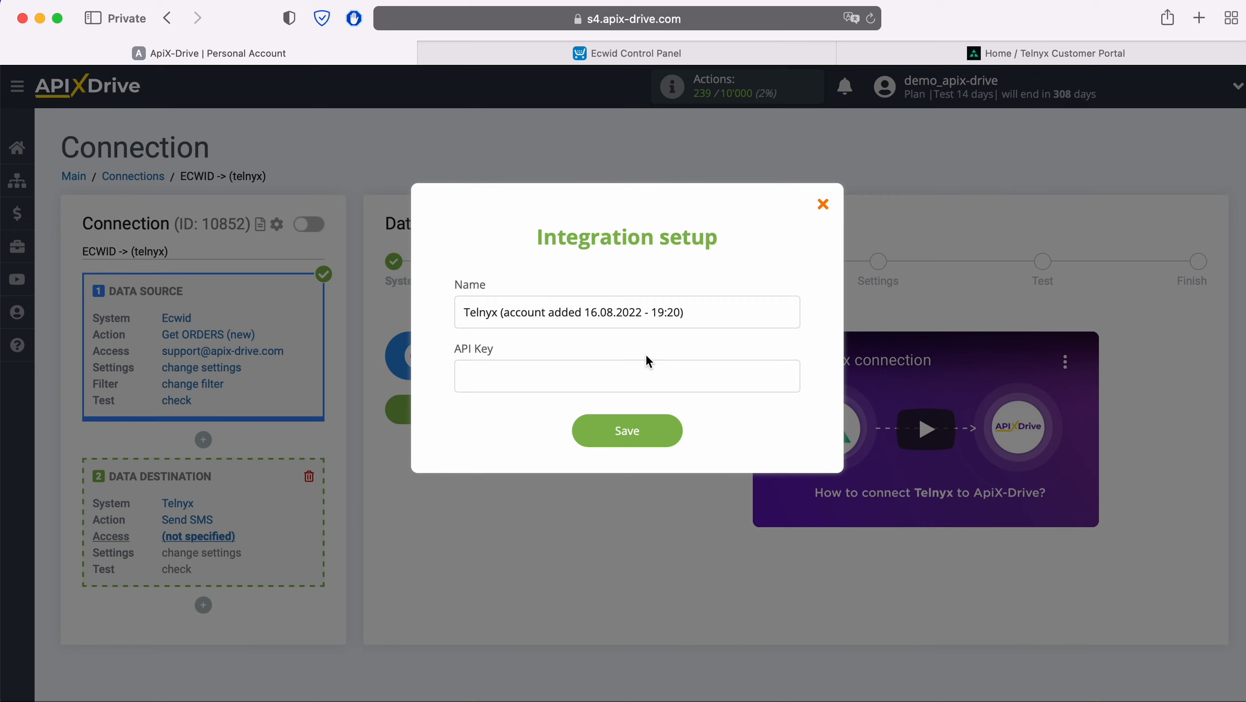
pyautogui.click(974, 55)
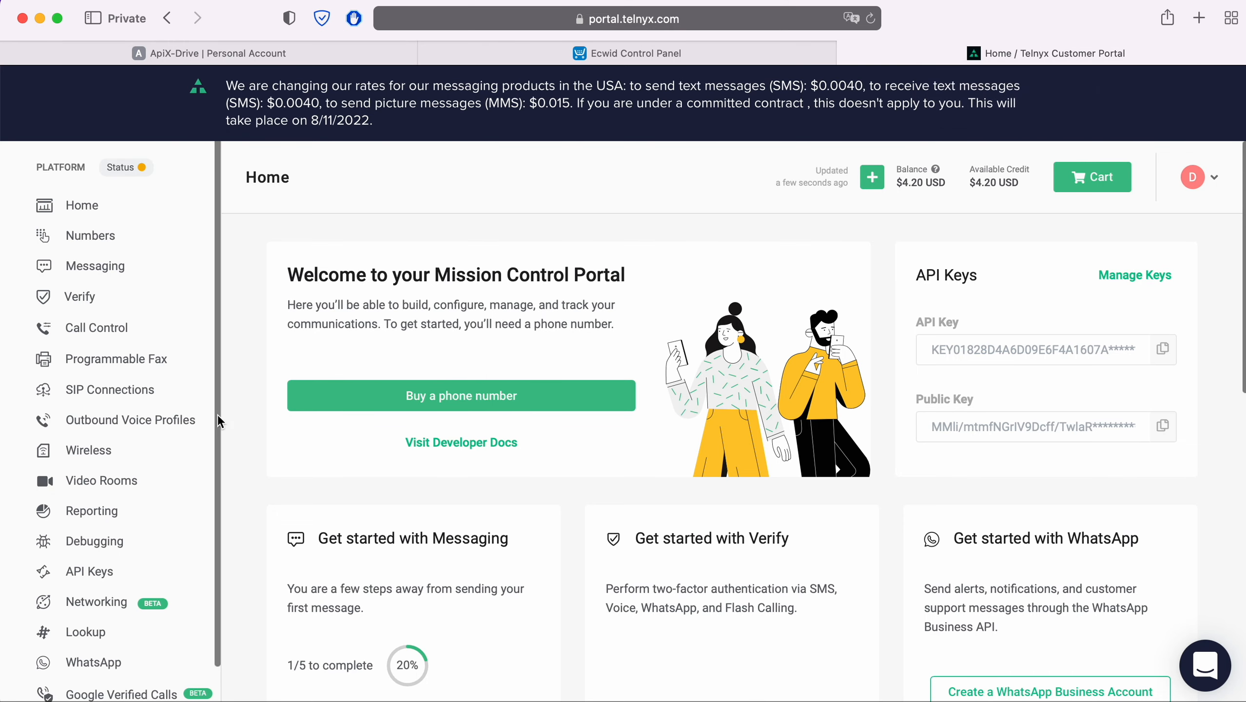
# Step: Generate and copy a new Telnyx API key, then return to ApiX-Drive
pyautogui.click(100, 573)
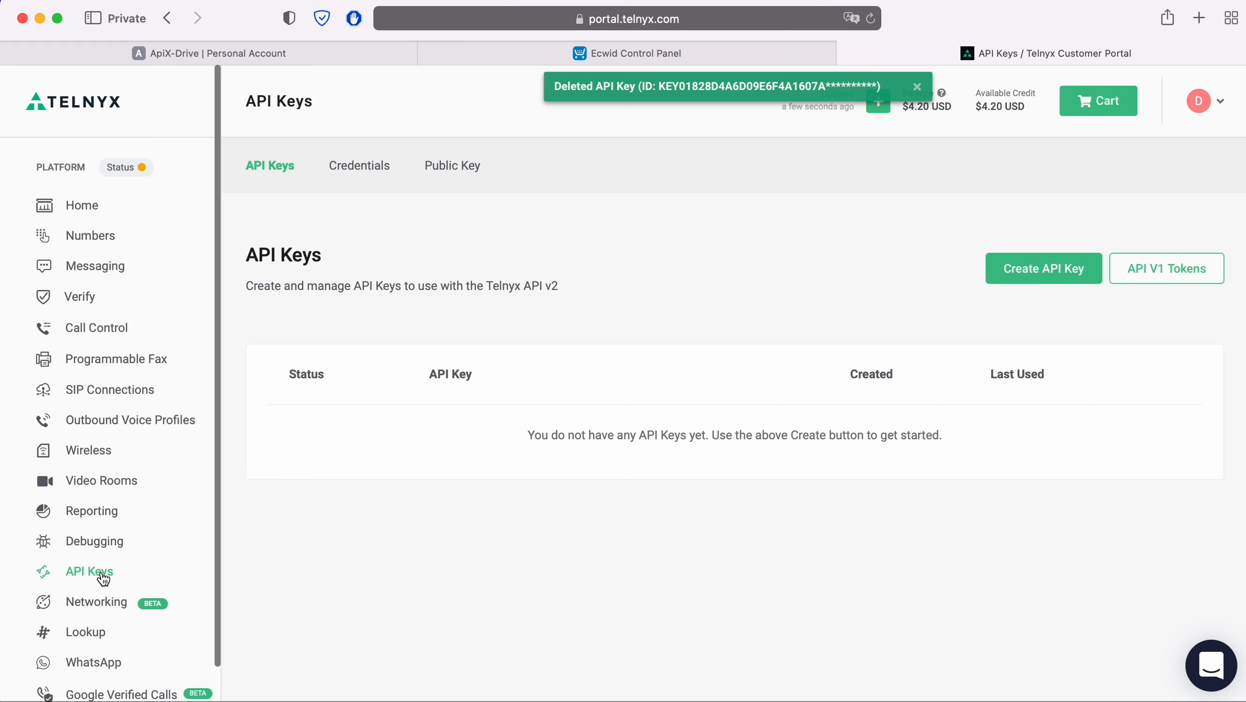
pyautogui.click(1056, 278)
pyautogui.click(897, 274)
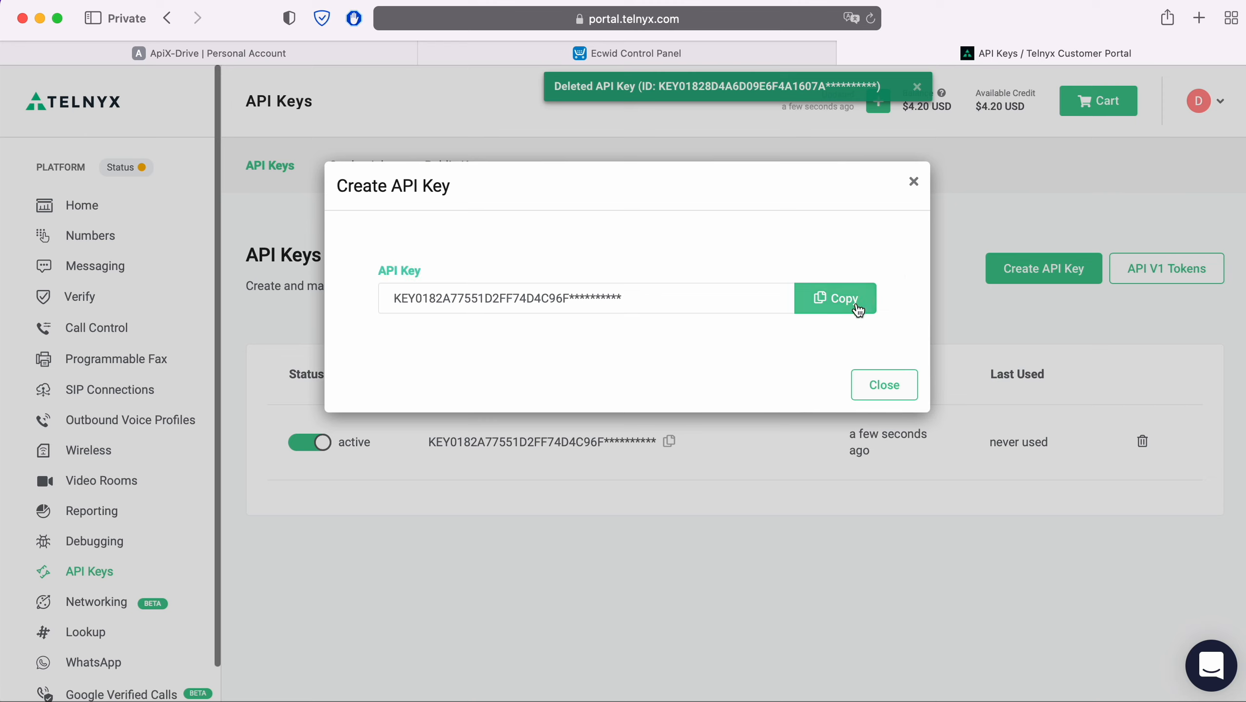
pyautogui.click(835, 298)
pyautogui.click(376, 56)
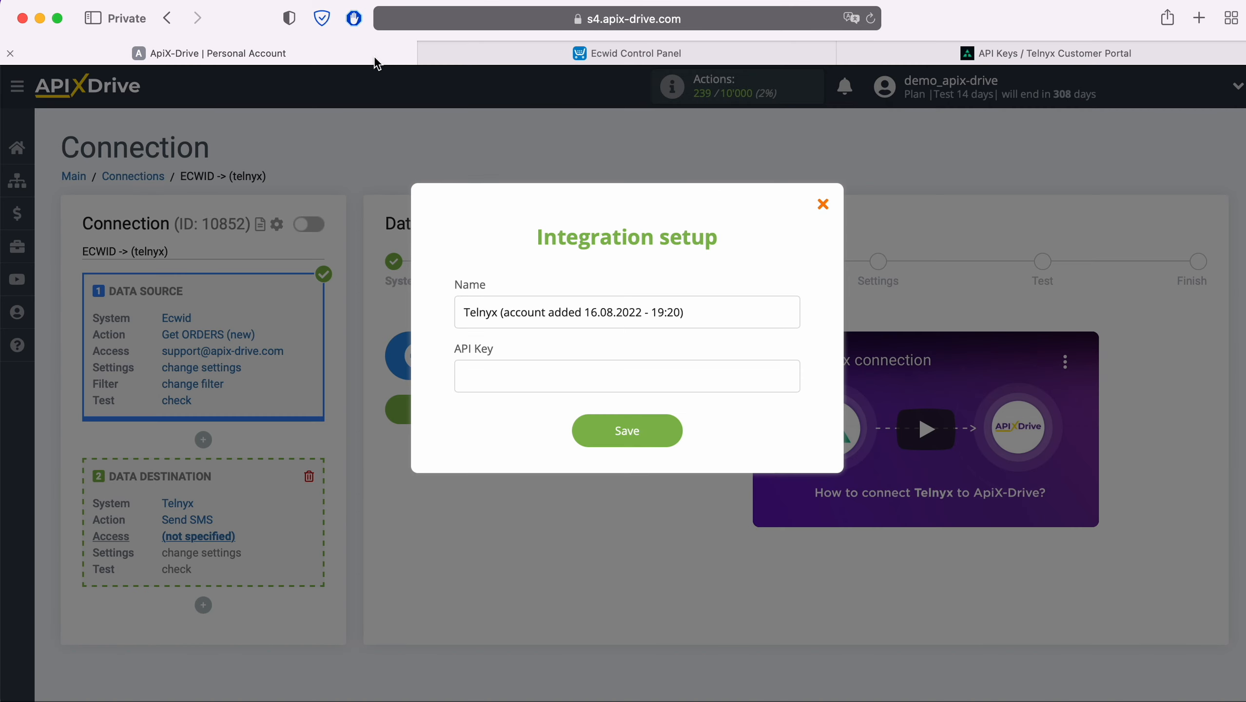
# Step: Save a Telnyx account with the pasted API key and select it as the login
pyautogui.rightClick(532, 379)
pyautogui.click(551, 427)
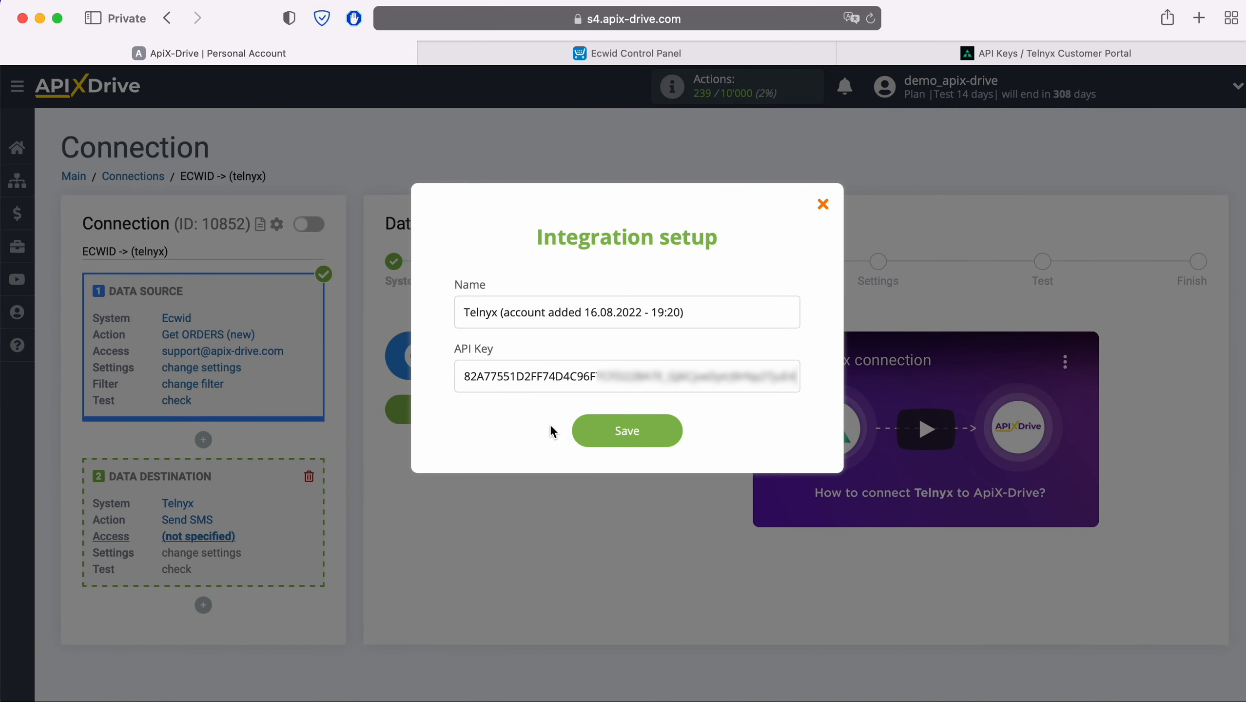
pyautogui.click(677, 432)
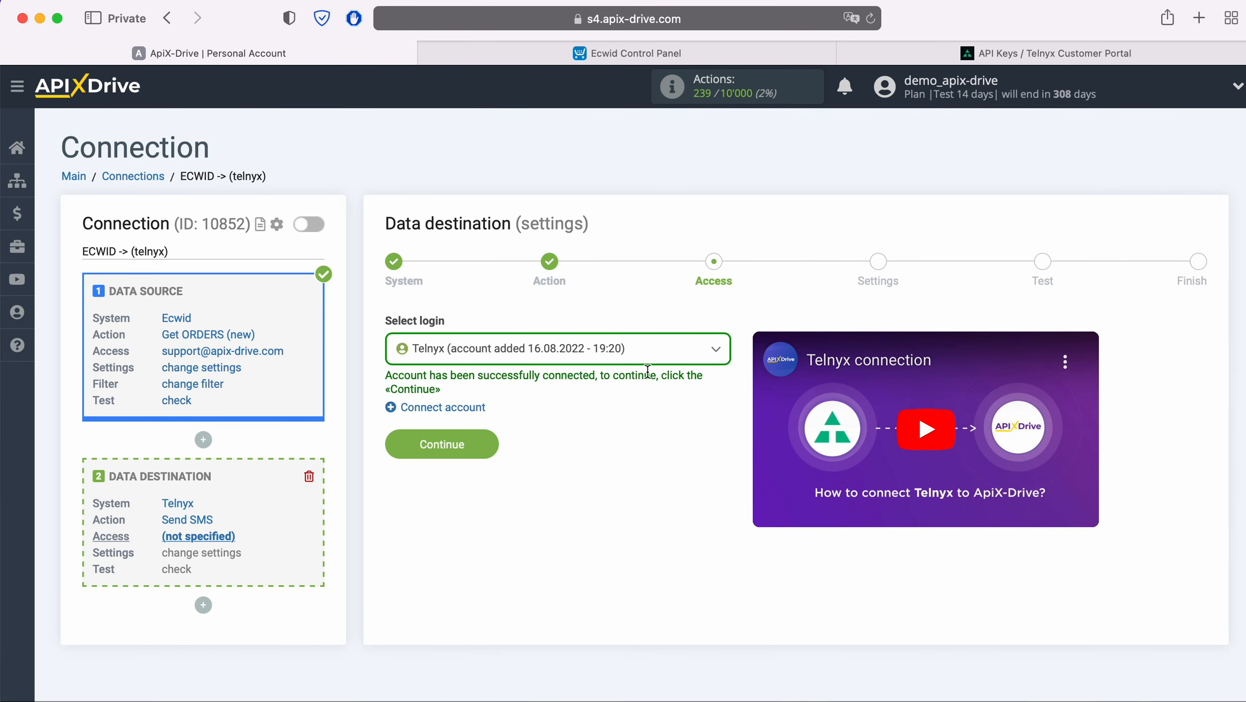
pyautogui.click(639, 349)
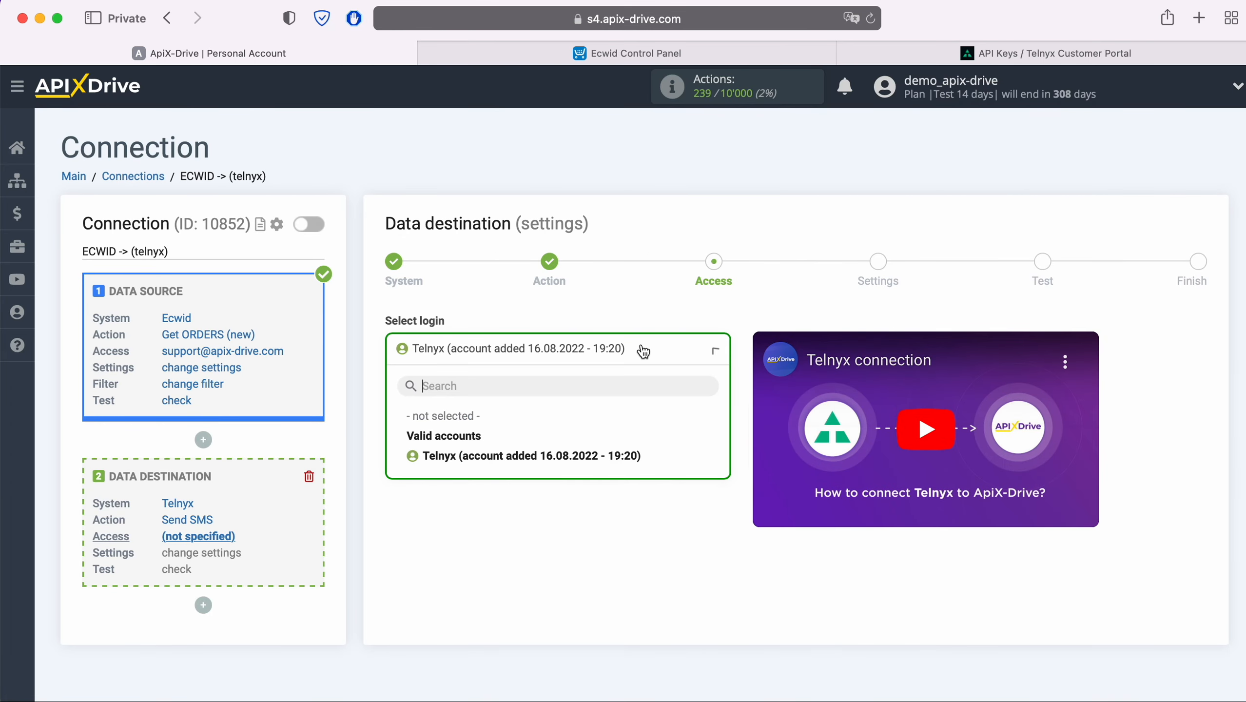
pyautogui.click(634, 457)
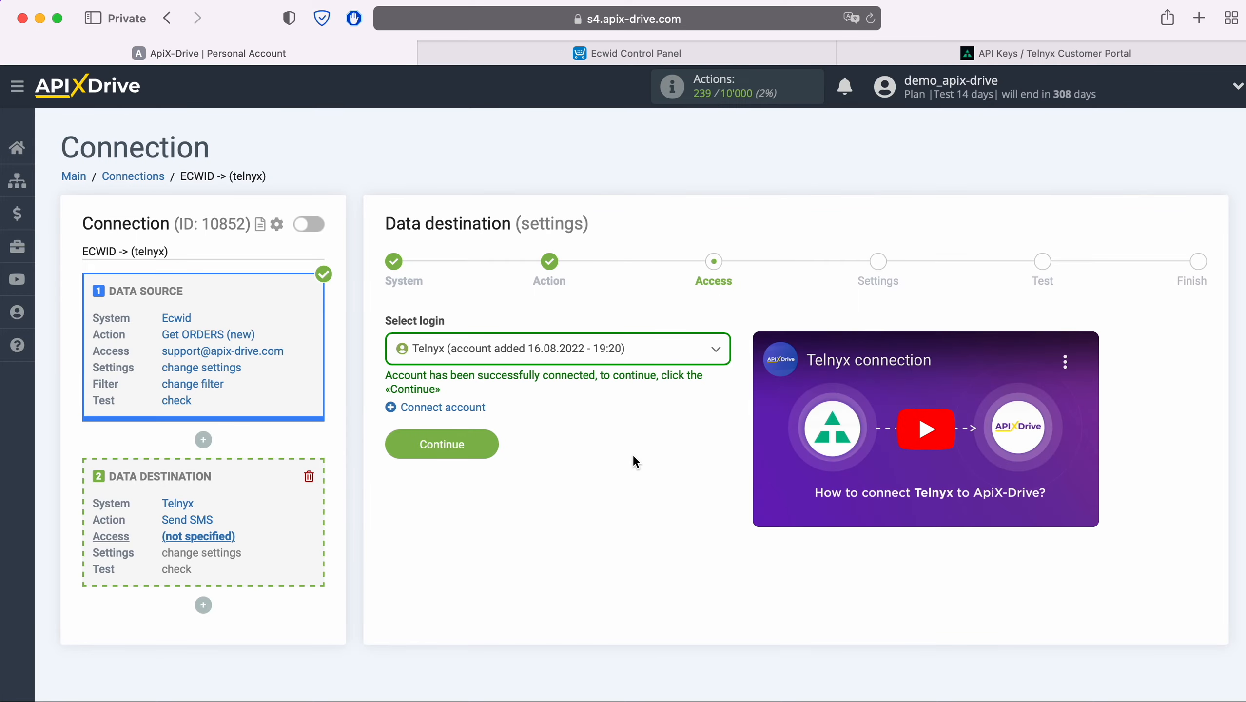
pyautogui.click(493, 444)
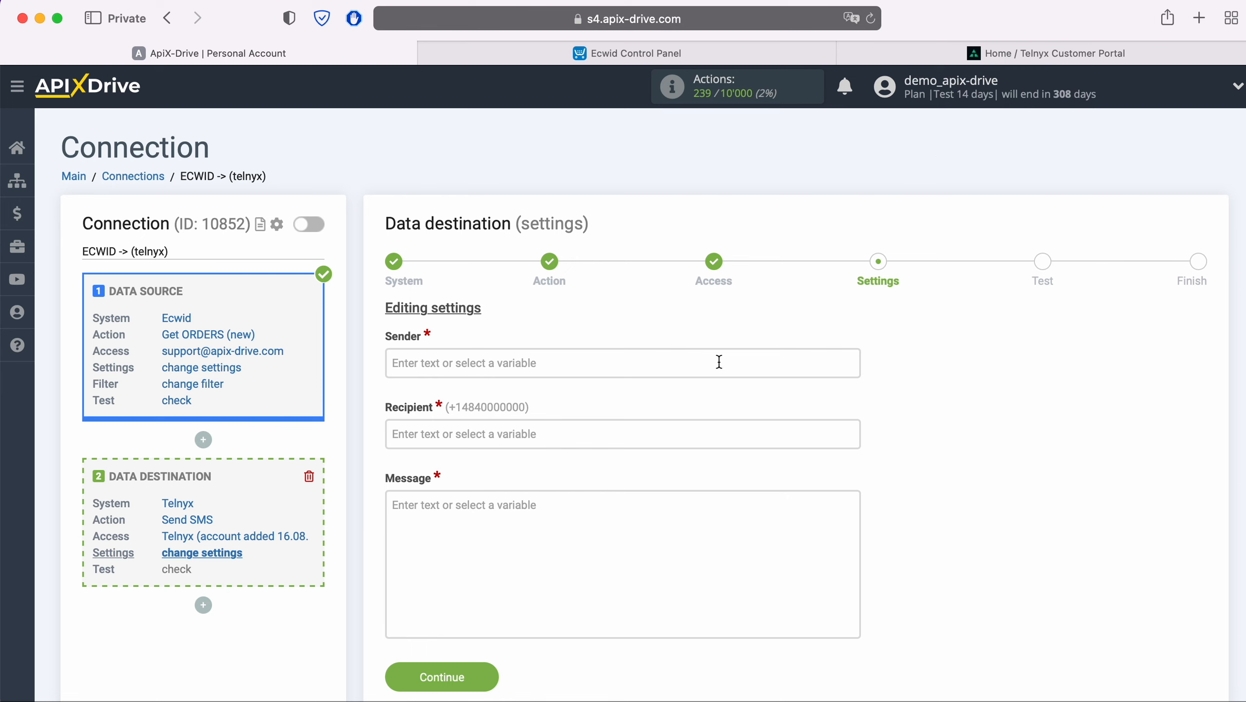
# Step: Check the account's phone number under Telnyx My Numbers, then return to ApiX-Drive
pyautogui.click(975, 54)
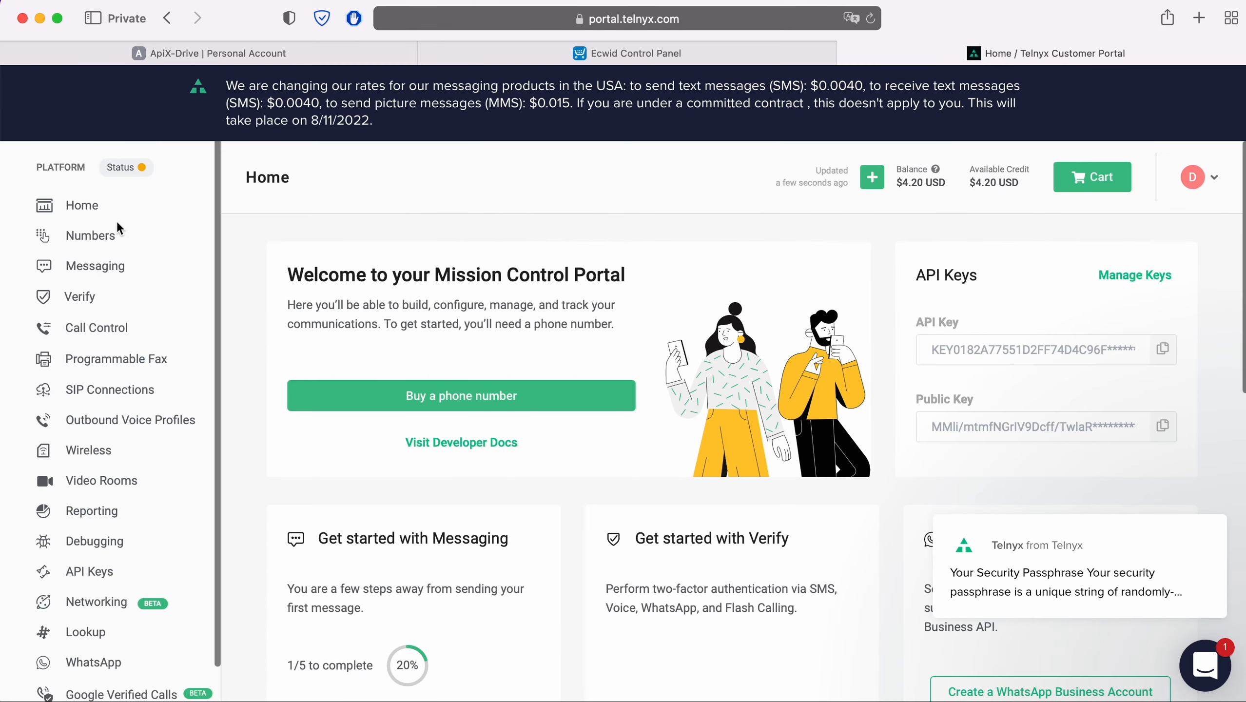
pyautogui.click(89, 234)
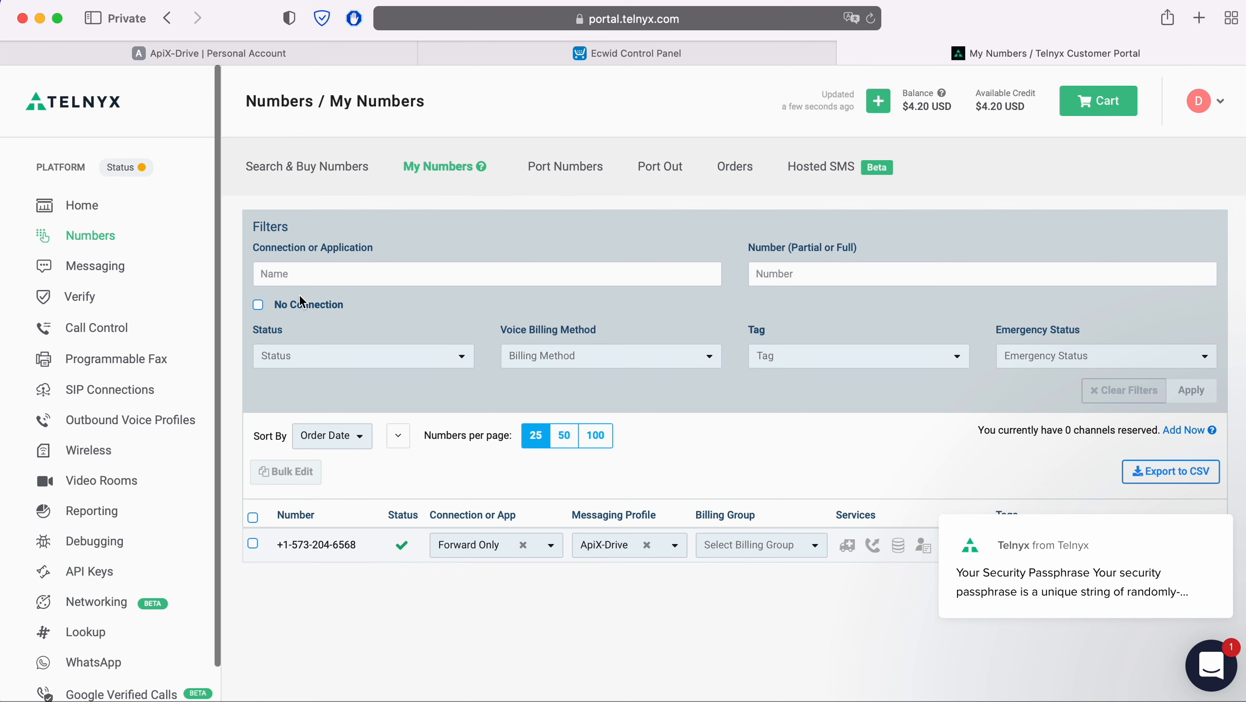
pyautogui.click(264, 54)
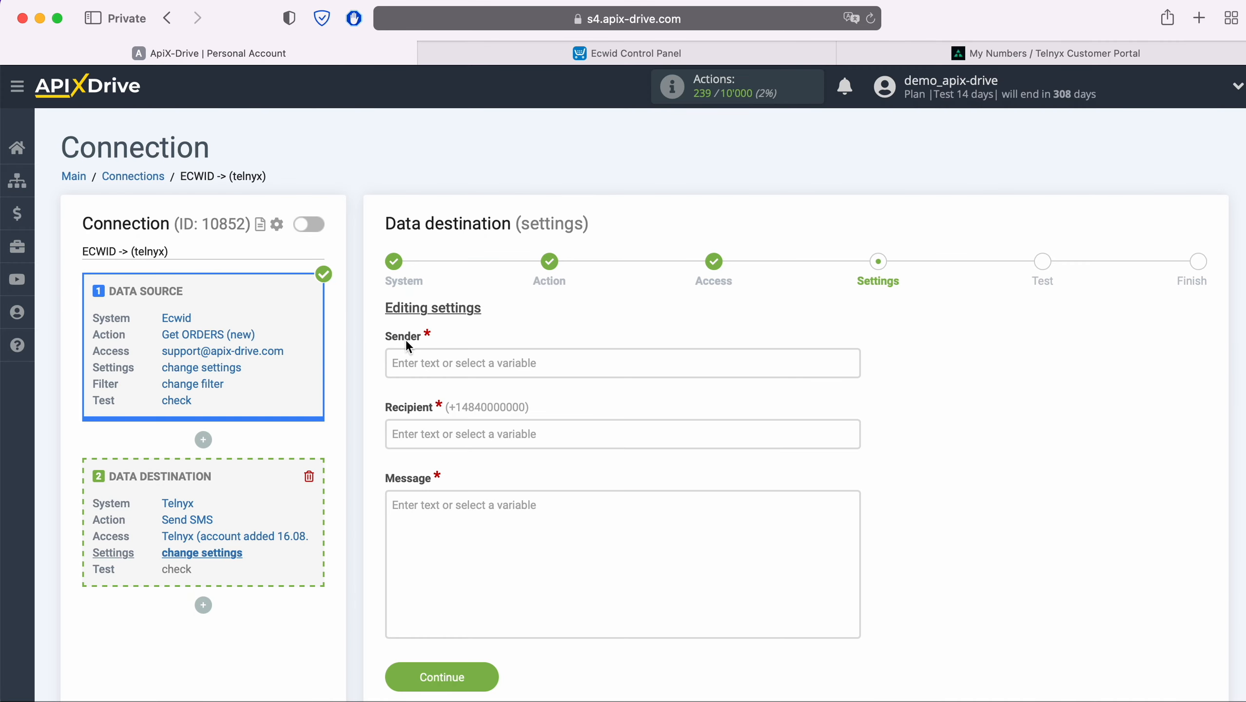
# Step: Set Sender to the pasted Telnyx number and Recipient to Ecwid's Billing Person Phone
pyautogui.rightClick(421, 359)
pyautogui.click(464, 405)
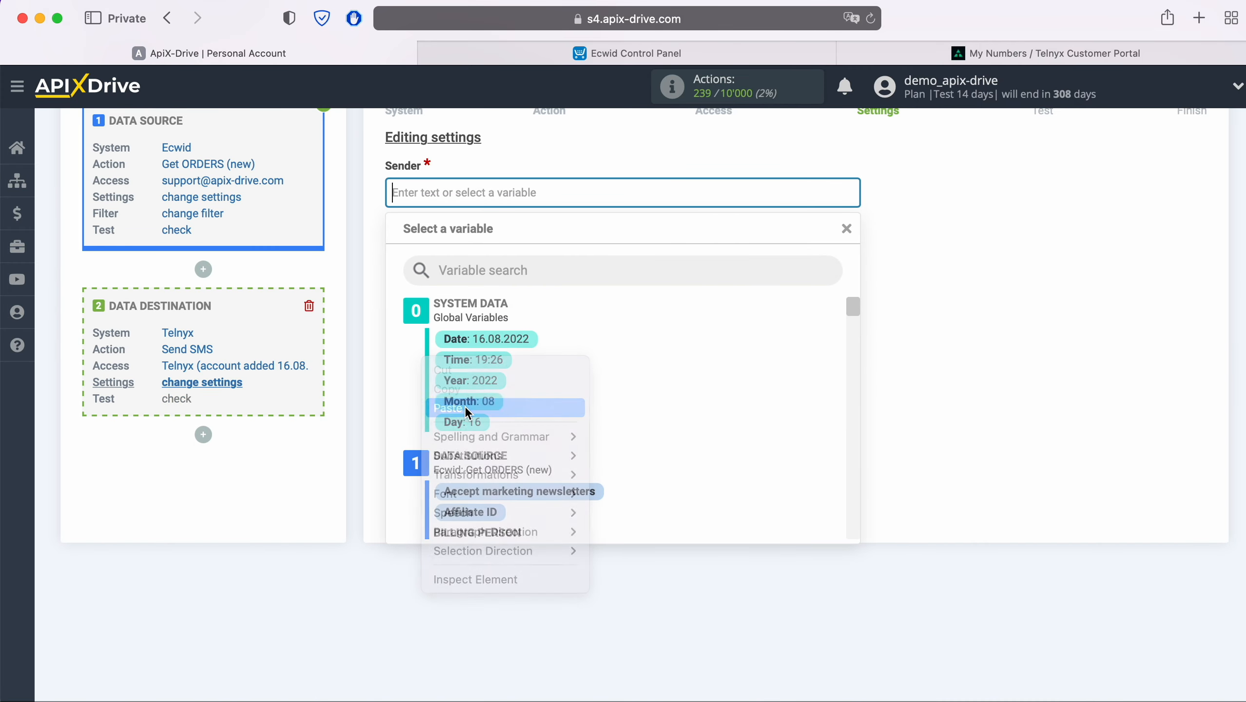
pyautogui.click(371, 301)
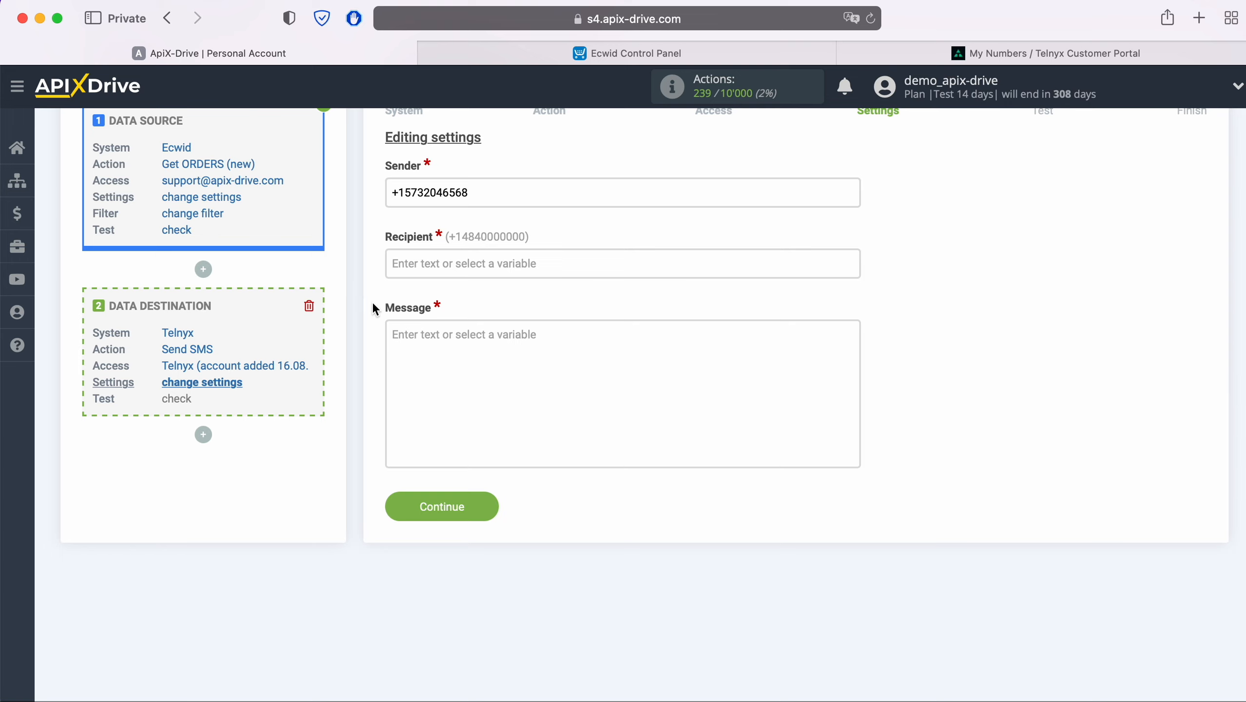
pyautogui.click(443, 265)
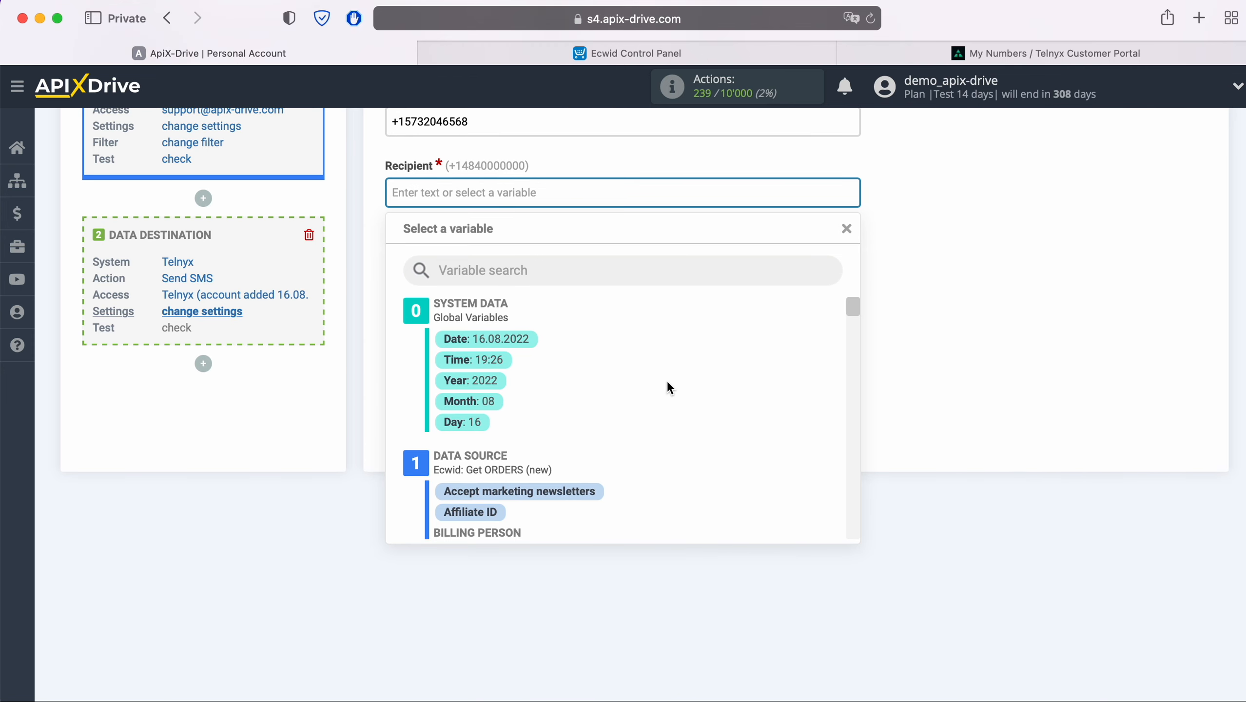
pyautogui.scroll(-3, 666, 381)
pyautogui.scroll(-3, 668, 381)
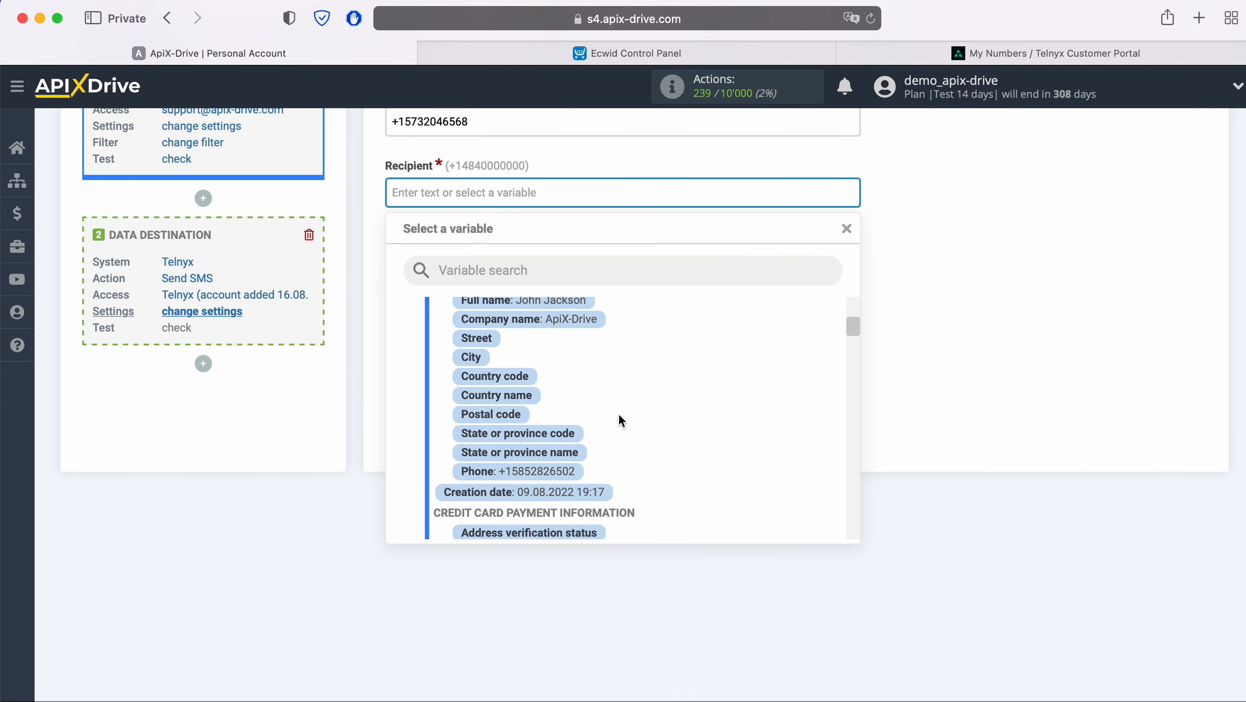
pyautogui.click(562, 478)
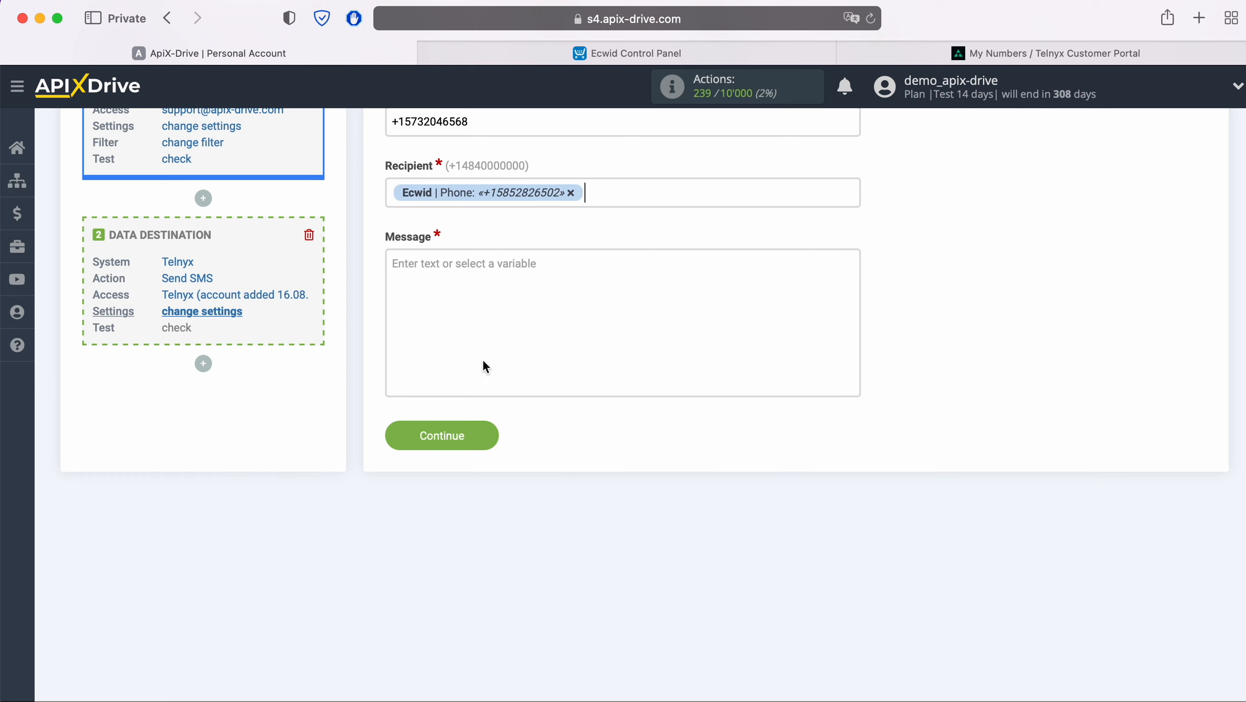
# Step: Write the message 'Hi,' with the Full name variable, then paste the thank-you line below
pyautogui.click(437, 261)
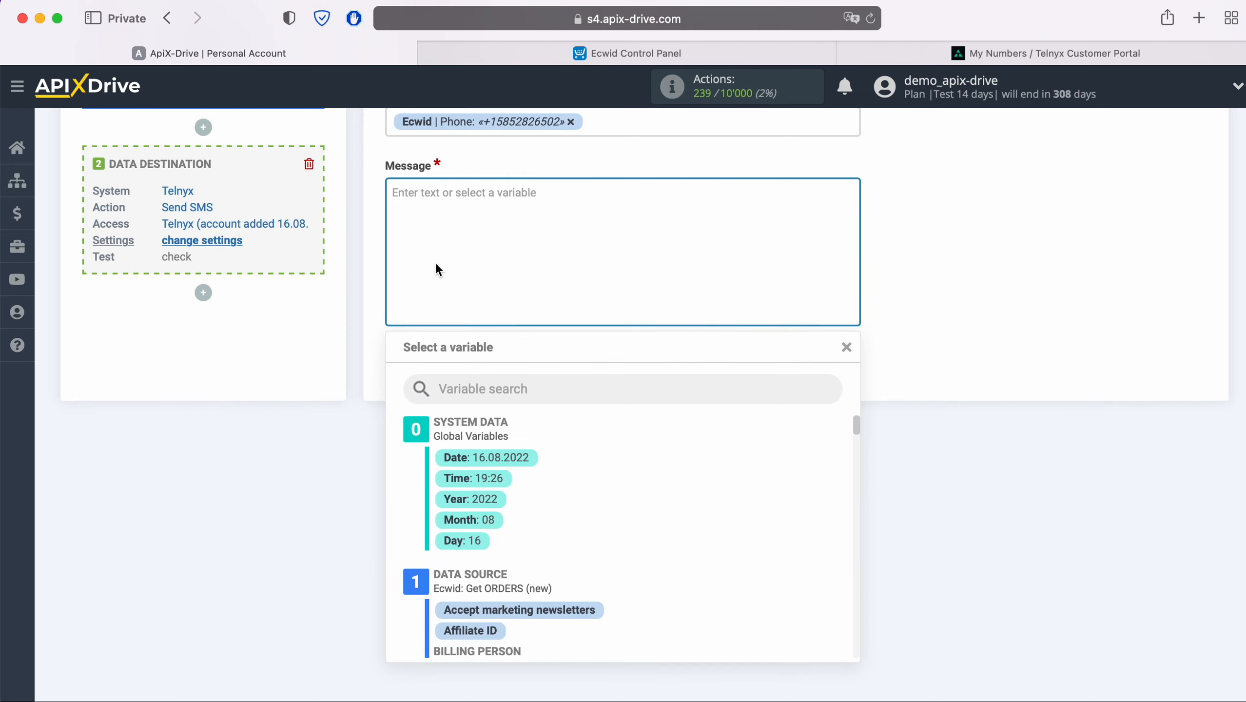
pyautogui.write('Hi,')
pyautogui.scroll(-2, 732, 518)
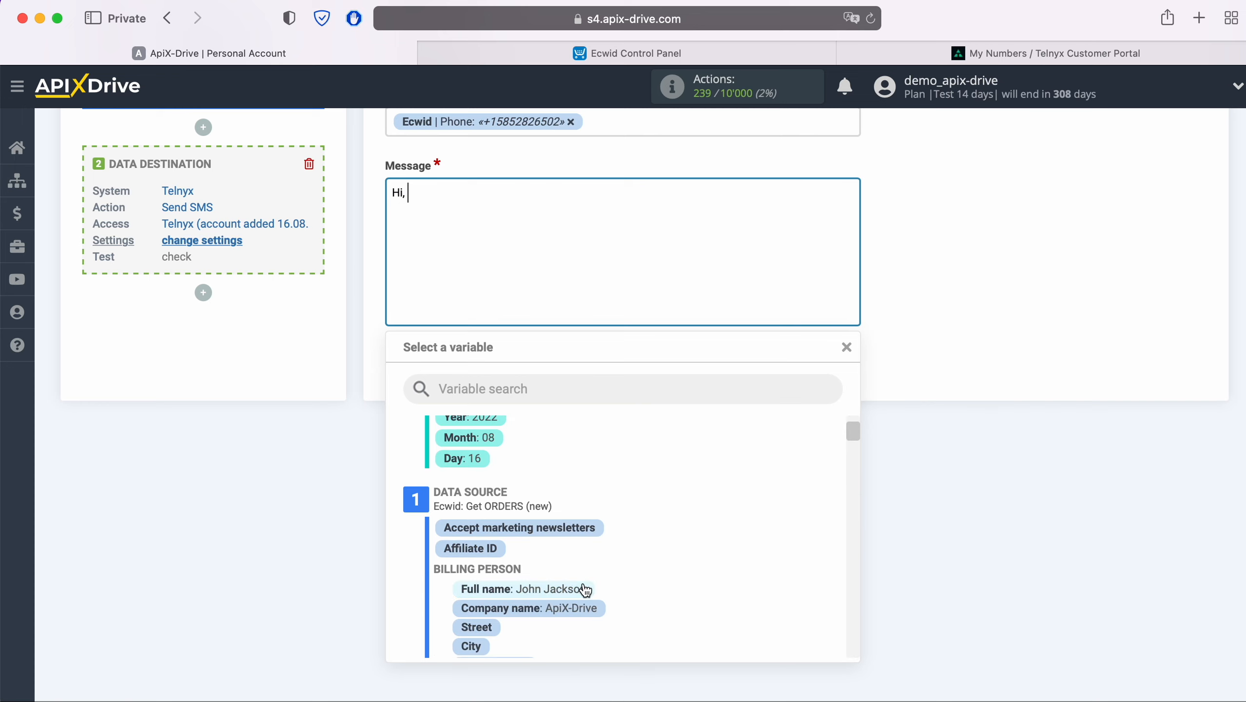
pyautogui.click(585, 589)
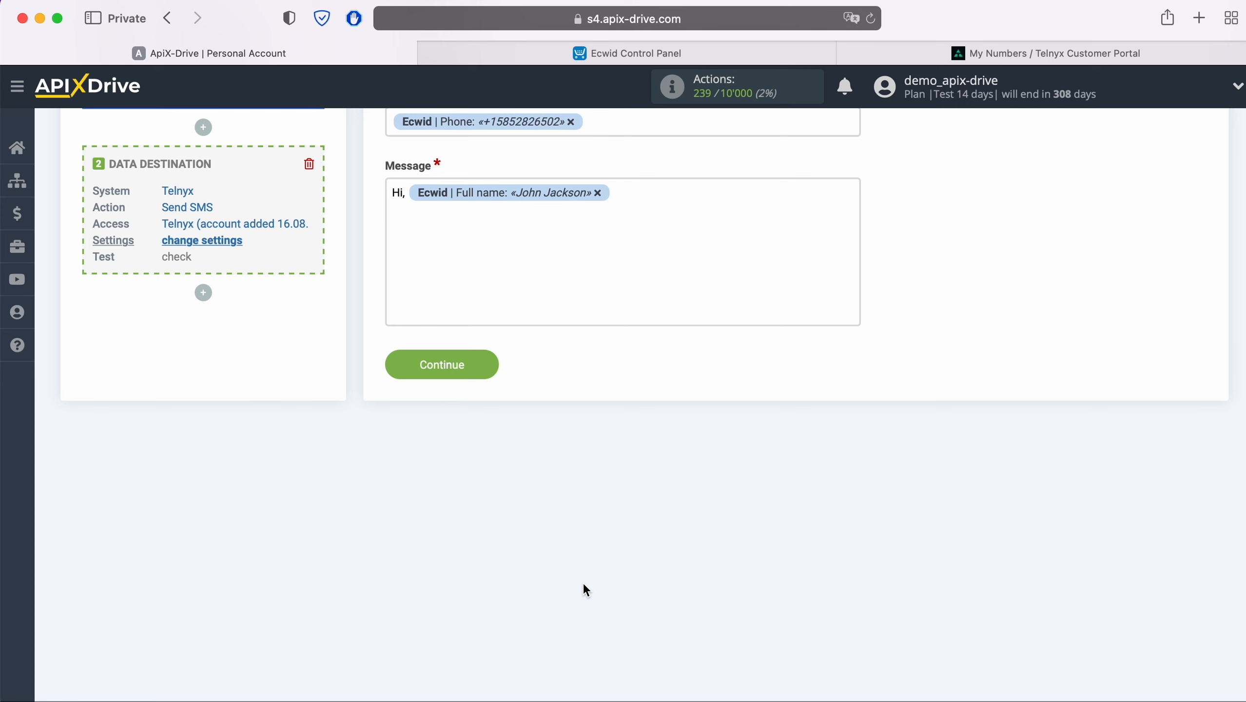
pyautogui.press('Return')
pyautogui.rightClick(423, 217)
pyautogui.click(462, 257)
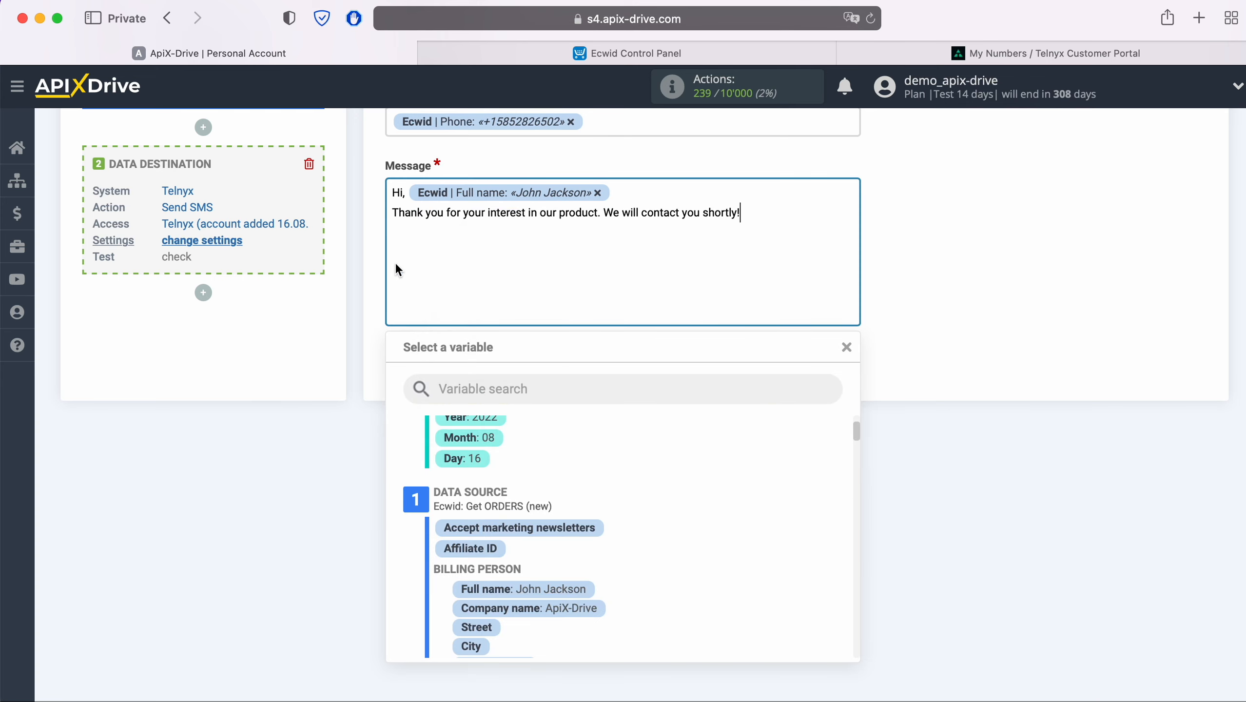
pyautogui.click(373, 262)
pyautogui.scroll(5, 884, 320)
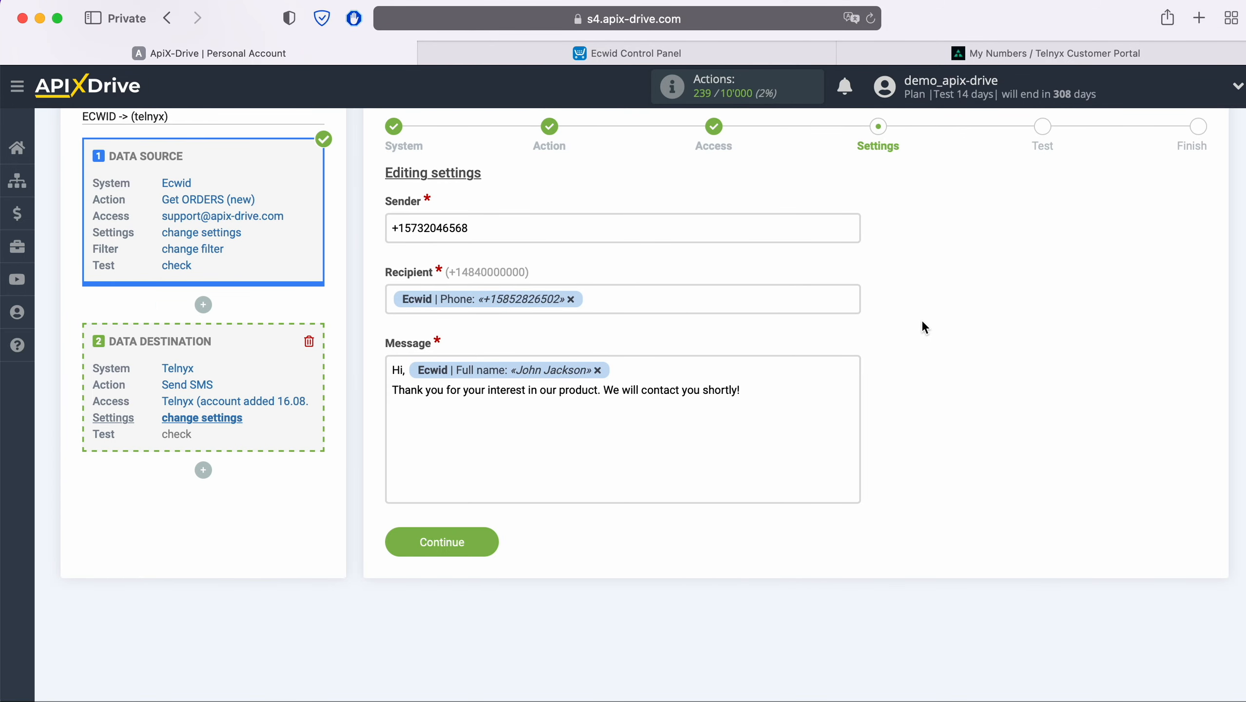
# Step: Send a test SMS to Telnyx with the sample order, then open the Telnyx portal
pyautogui.click(488, 536)
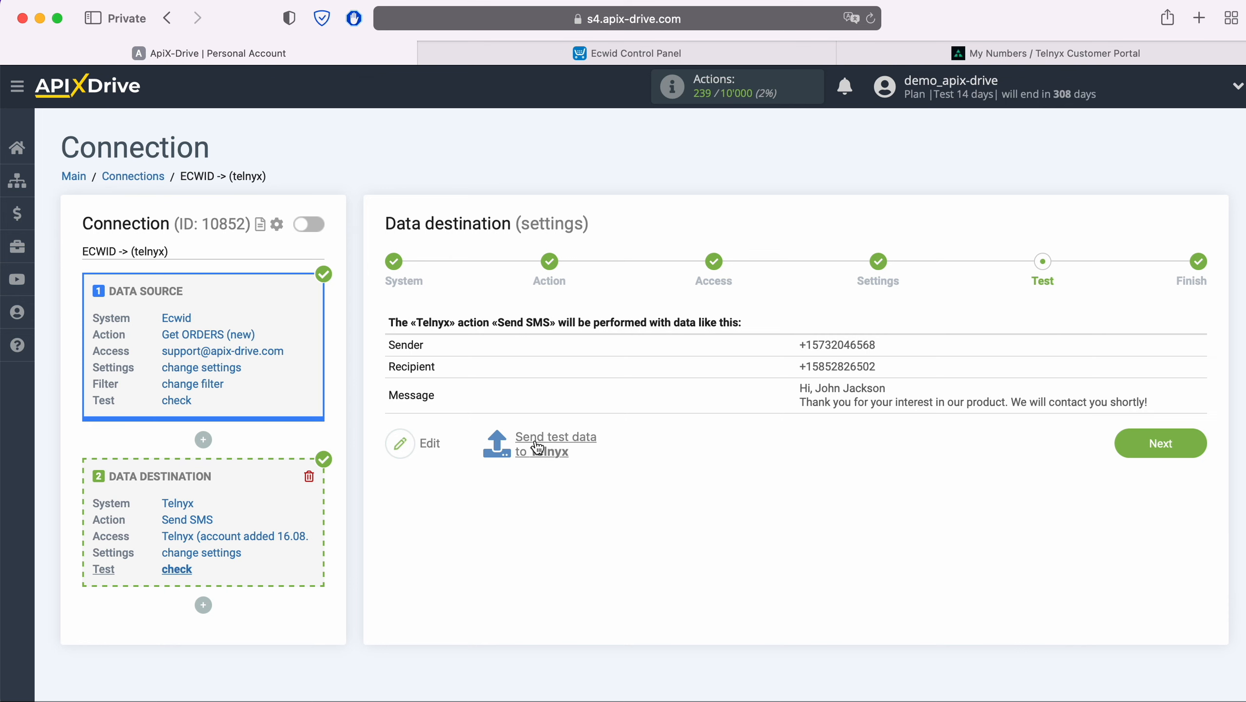
pyautogui.click(554, 441)
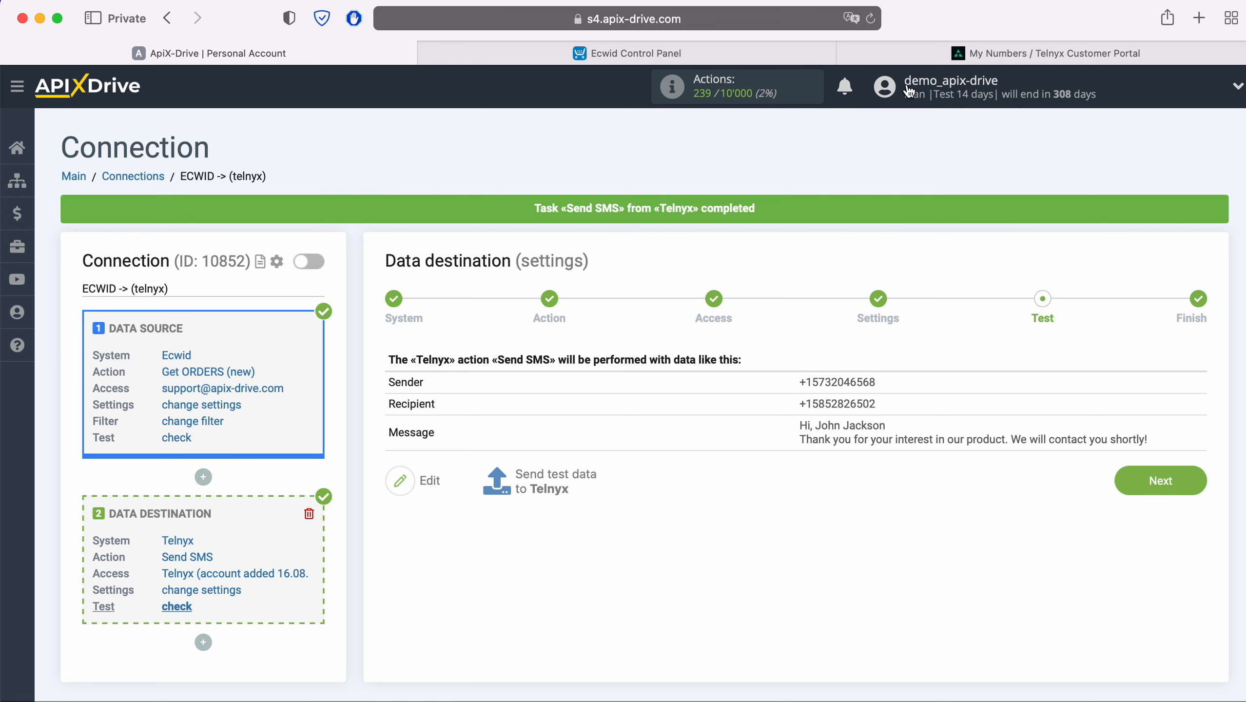
pyautogui.click(956, 57)
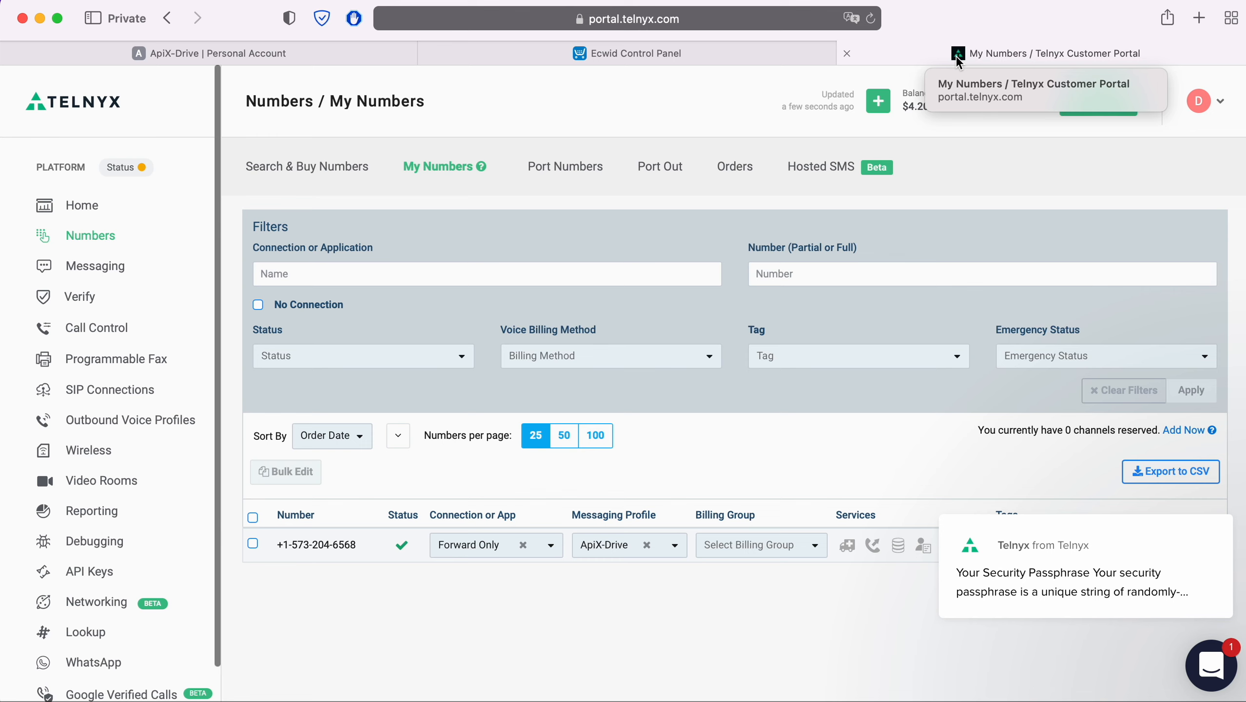
# Step: In Telnyx Reporting, set the report type to Messaging
pyautogui.click(84, 515)
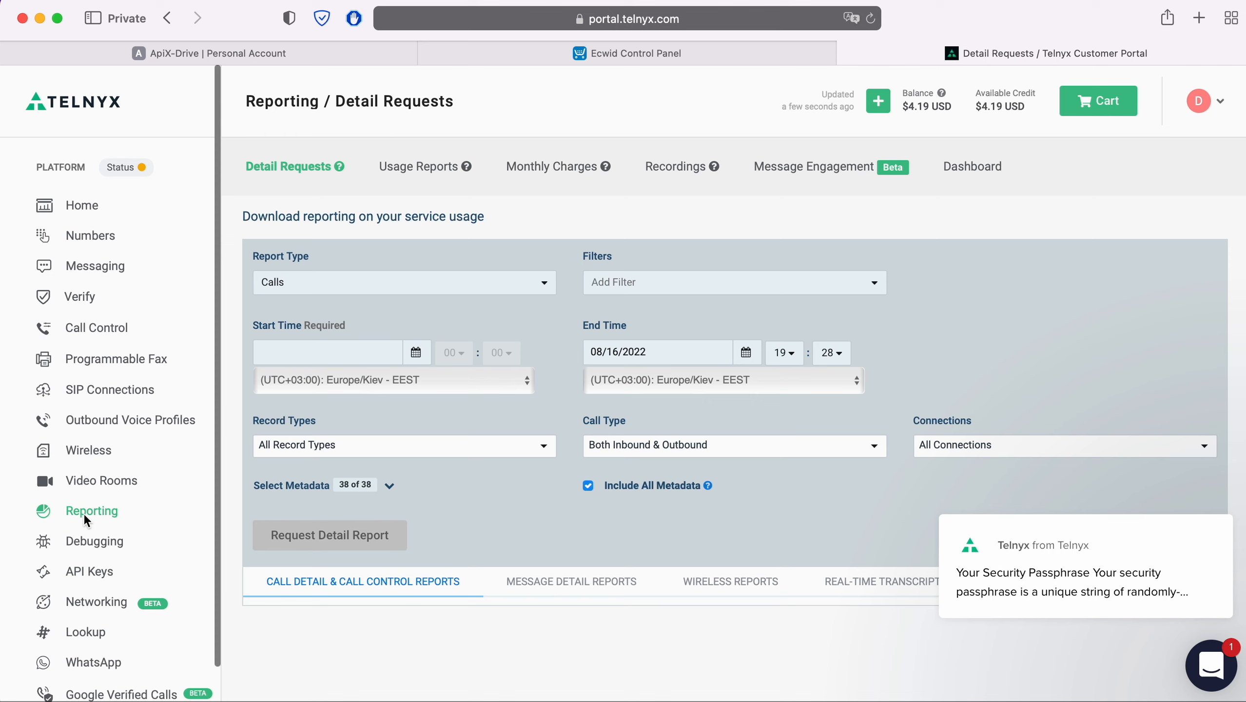
pyautogui.click(458, 286)
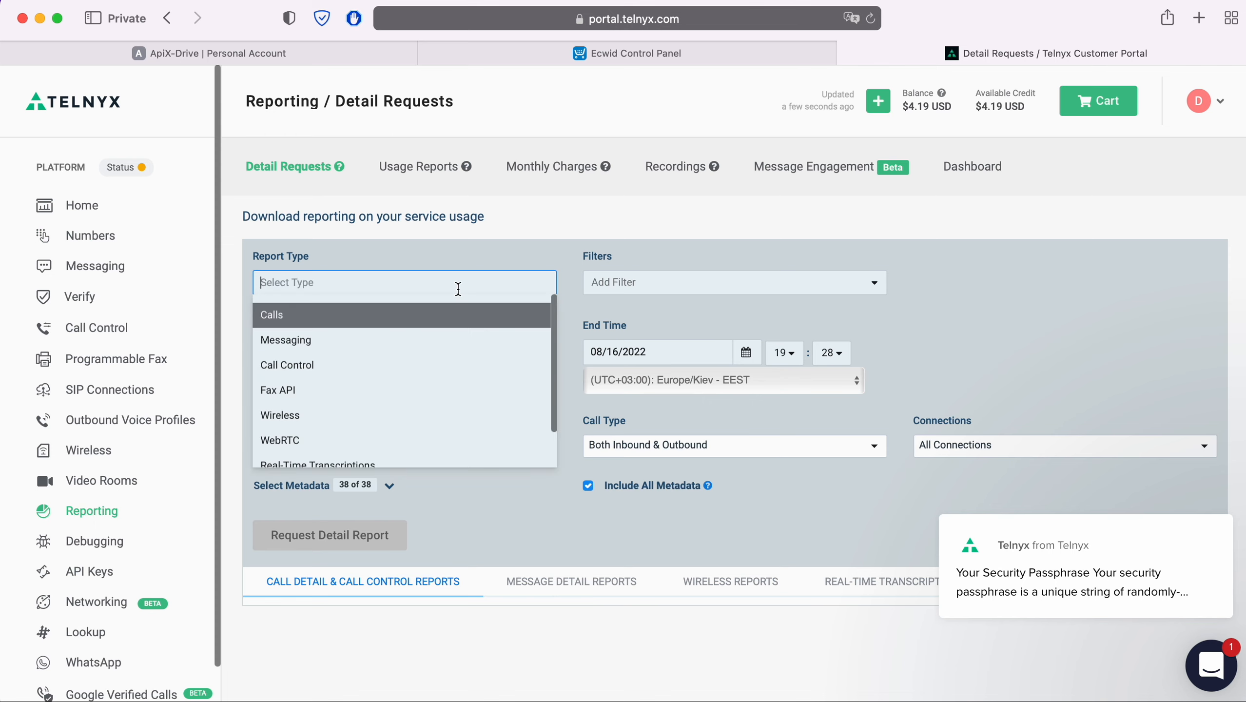
pyautogui.click(322, 345)
pyautogui.click(632, 282)
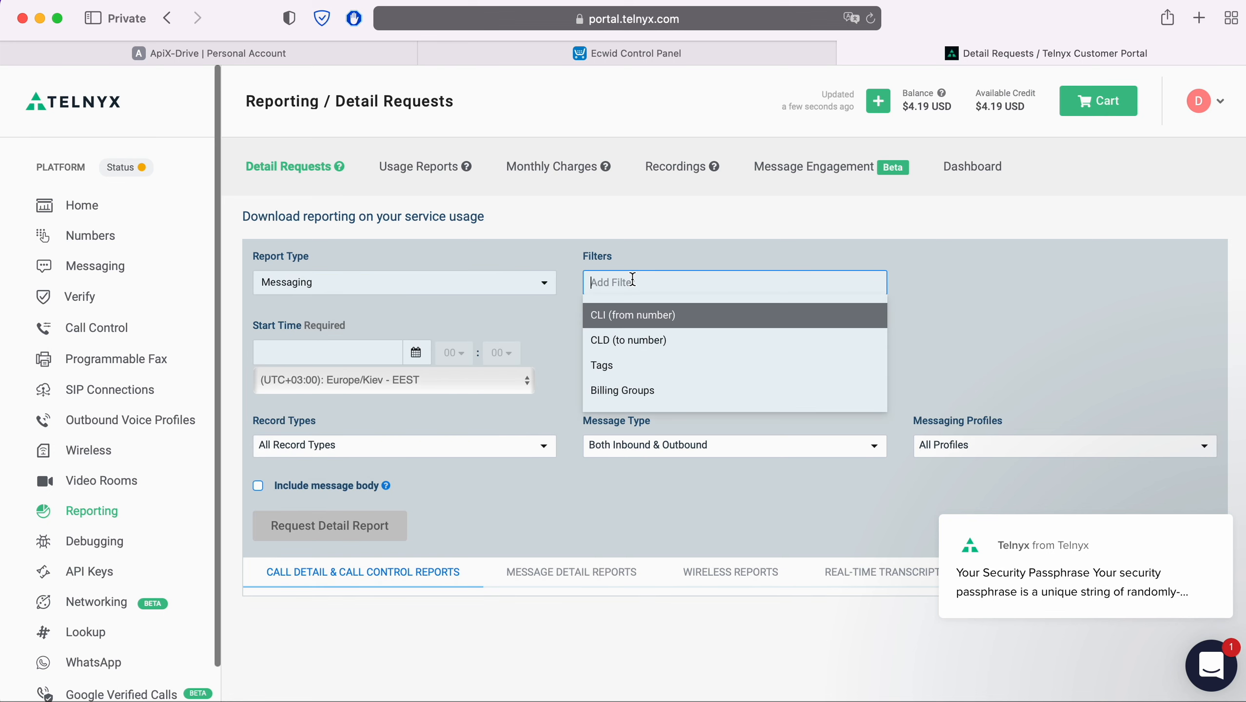
pyautogui.scroll(-2, 659, 328)
pyautogui.click(556, 281)
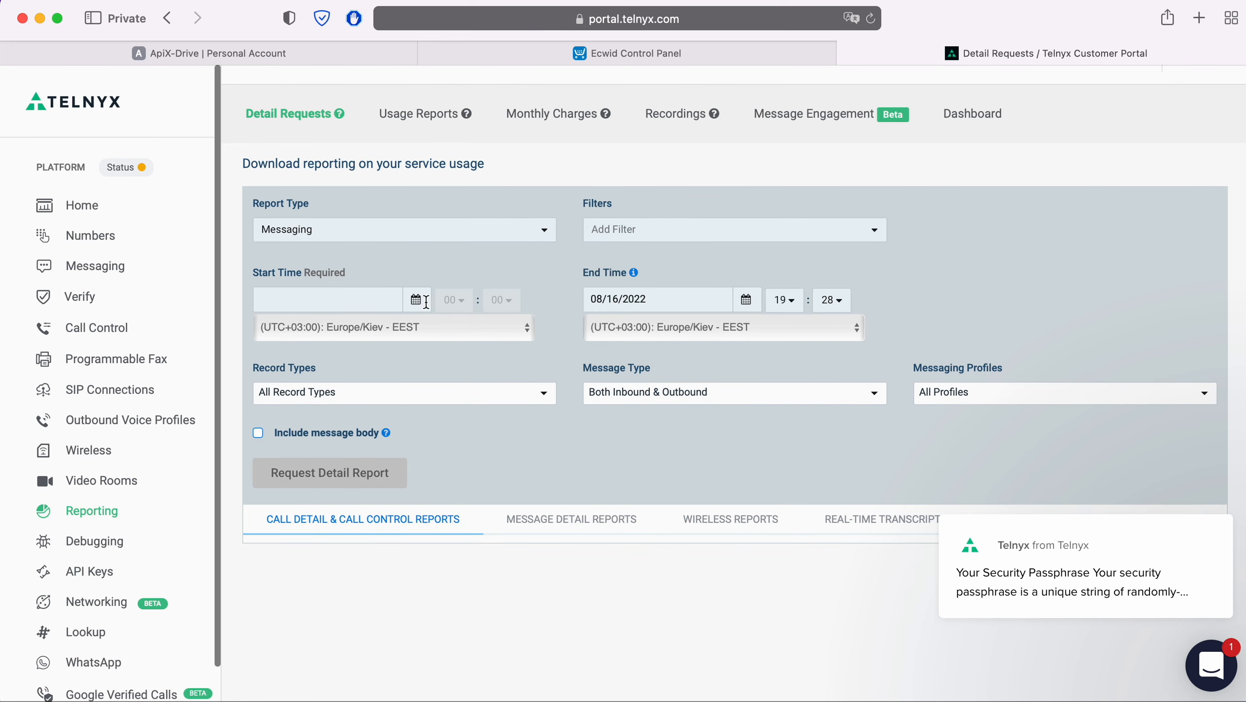
# Step: Set start and end dates to 08/16/2022, include message bodies, then request and download the report
pyautogui.click(415, 299)
pyautogui.click(363, 449)
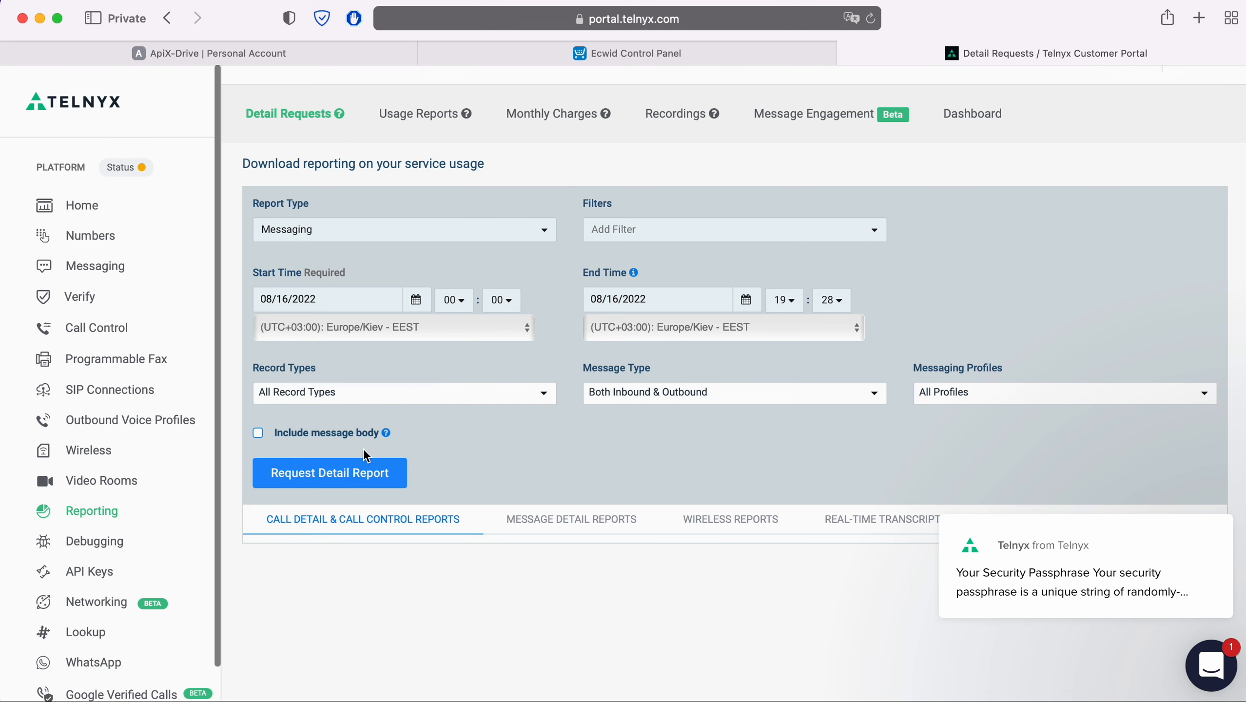
pyautogui.click(746, 302)
pyautogui.click(684, 460)
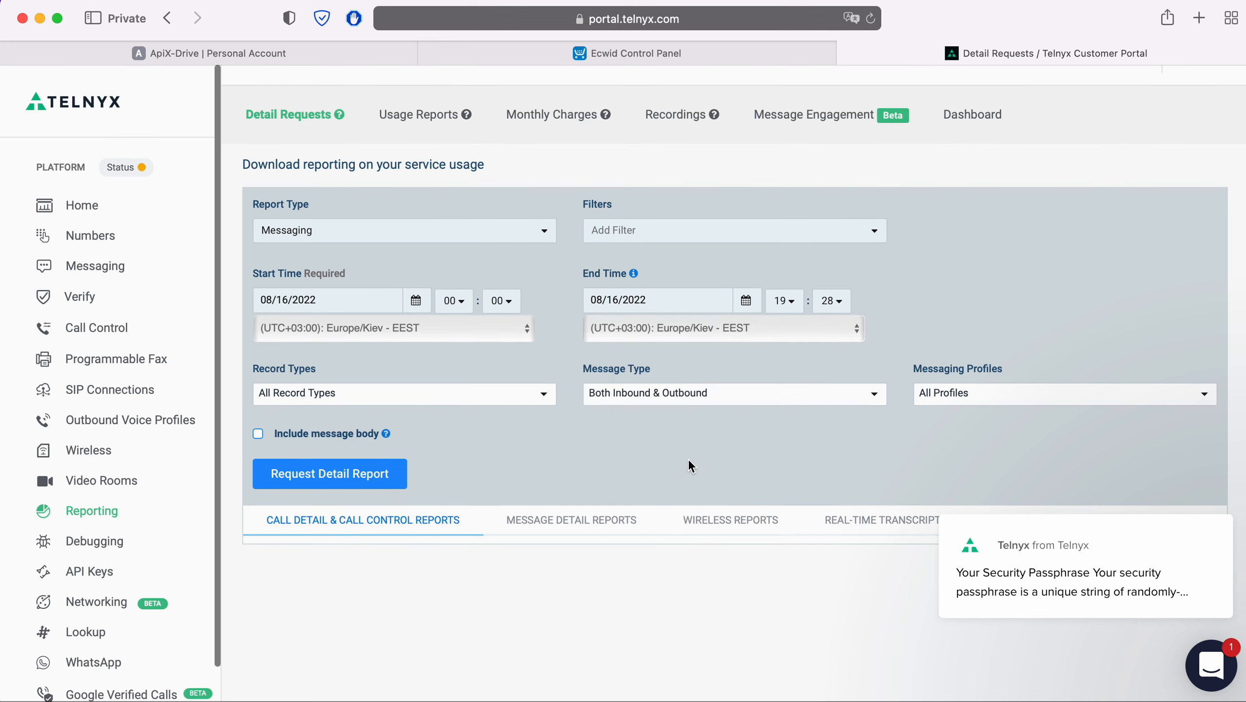
pyautogui.click(258, 434)
pyautogui.click(382, 472)
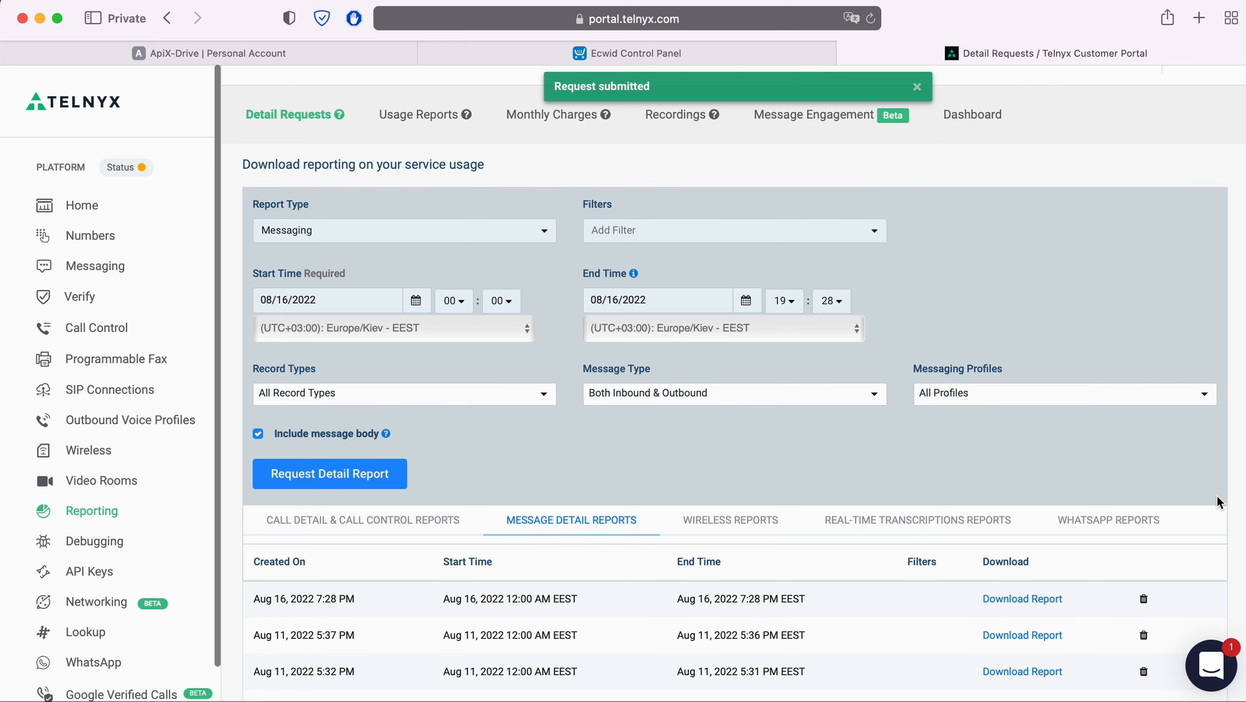
pyautogui.click(1033, 596)
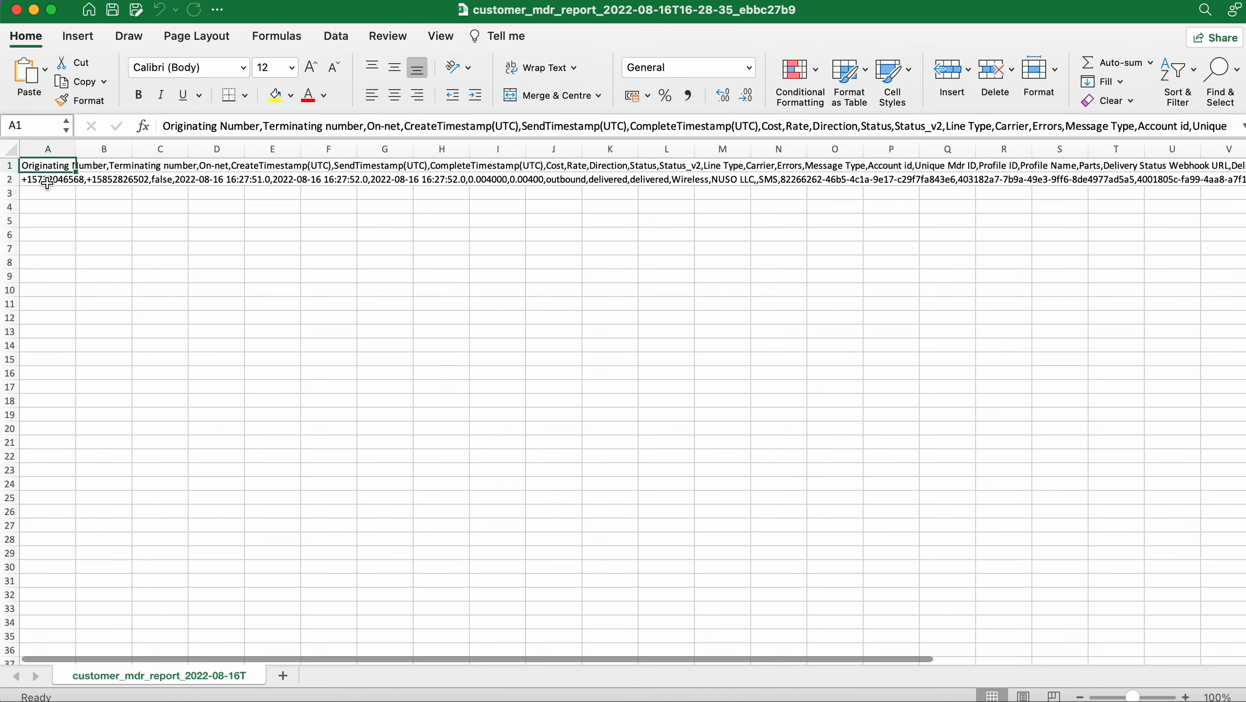
# Step: Scroll the Excel report to the delivered SMS's thank-you message body, then return to Safari
pyautogui.hscroll(5, 362, 306)
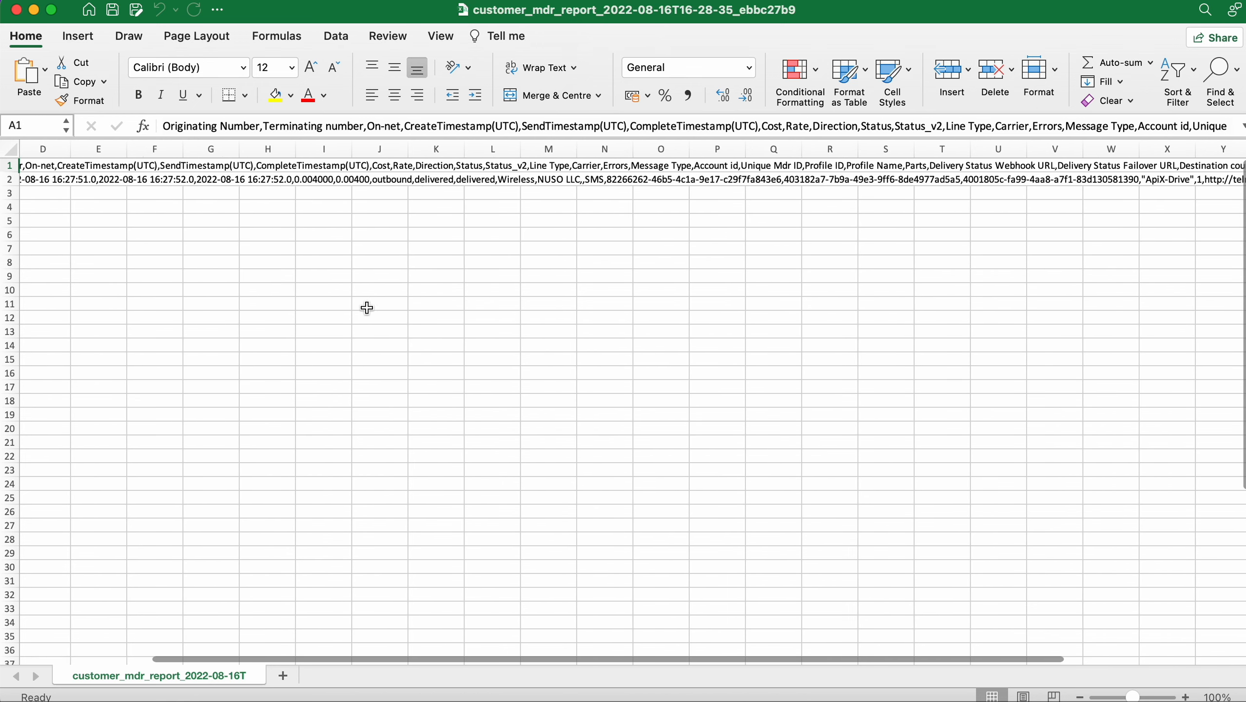
pyautogui.hscroll(10, 722, 296)
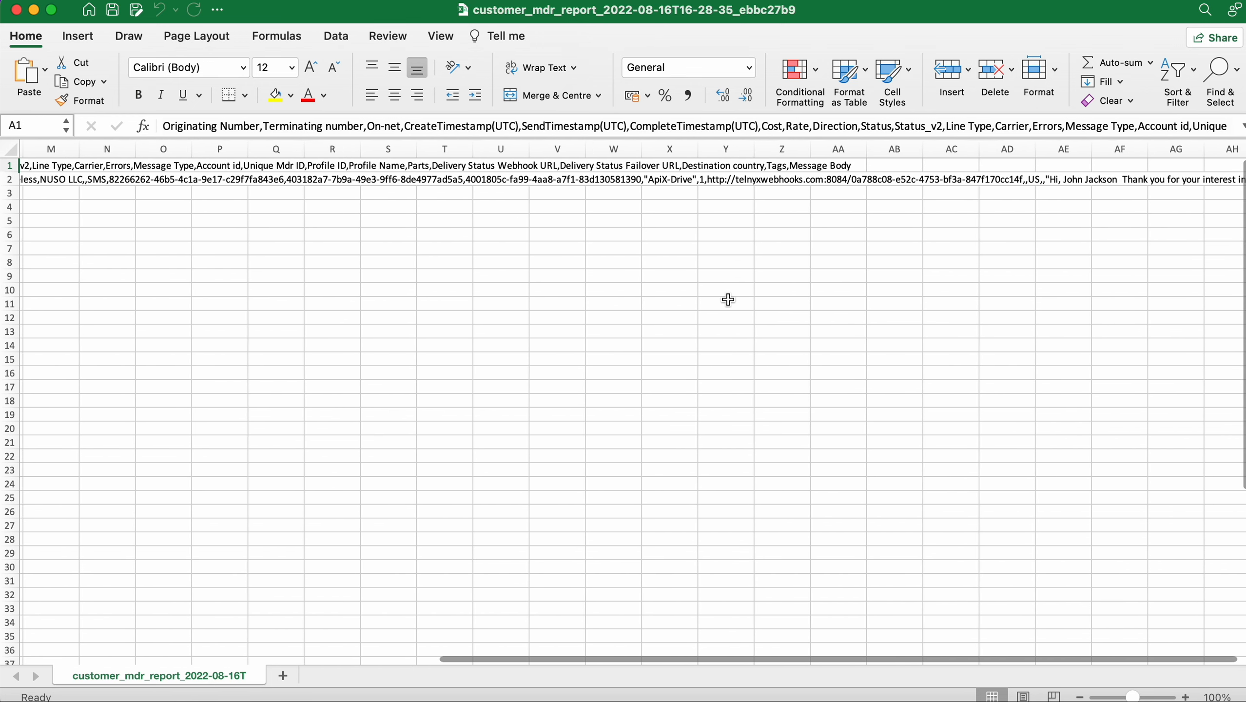
pyautogui.hscroll(3, 729, 299)
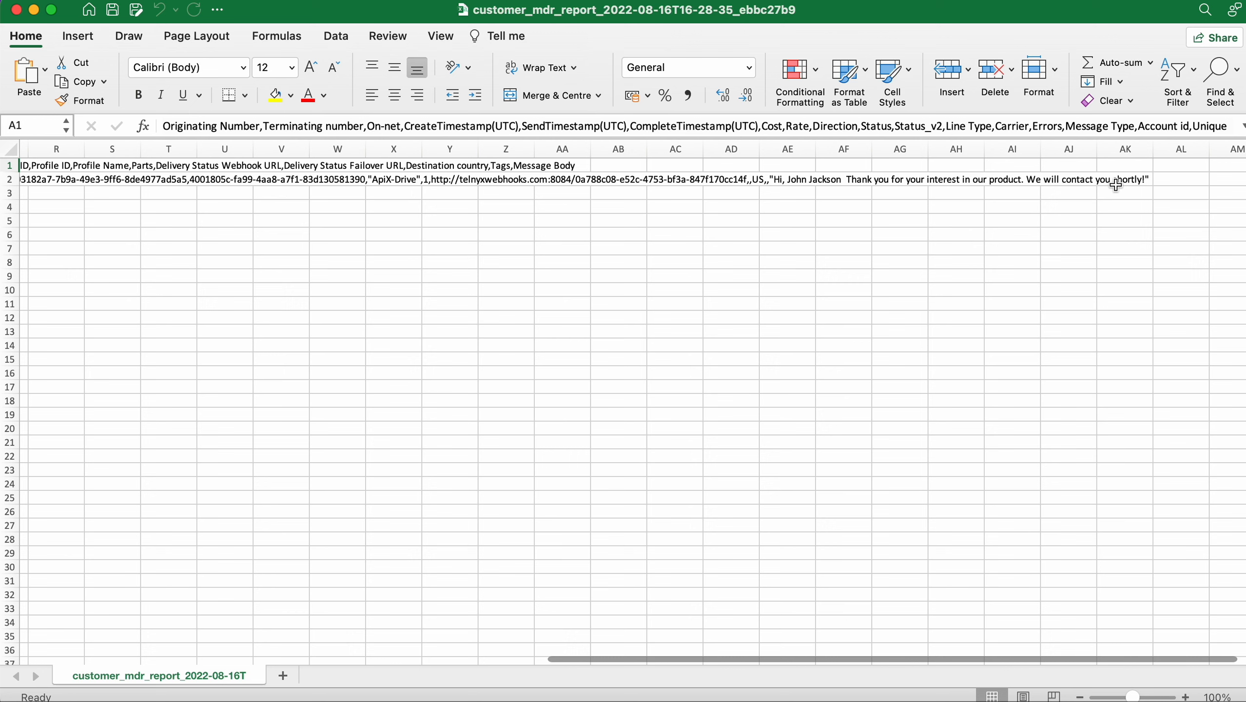
pyautogui.press('super+Tab')
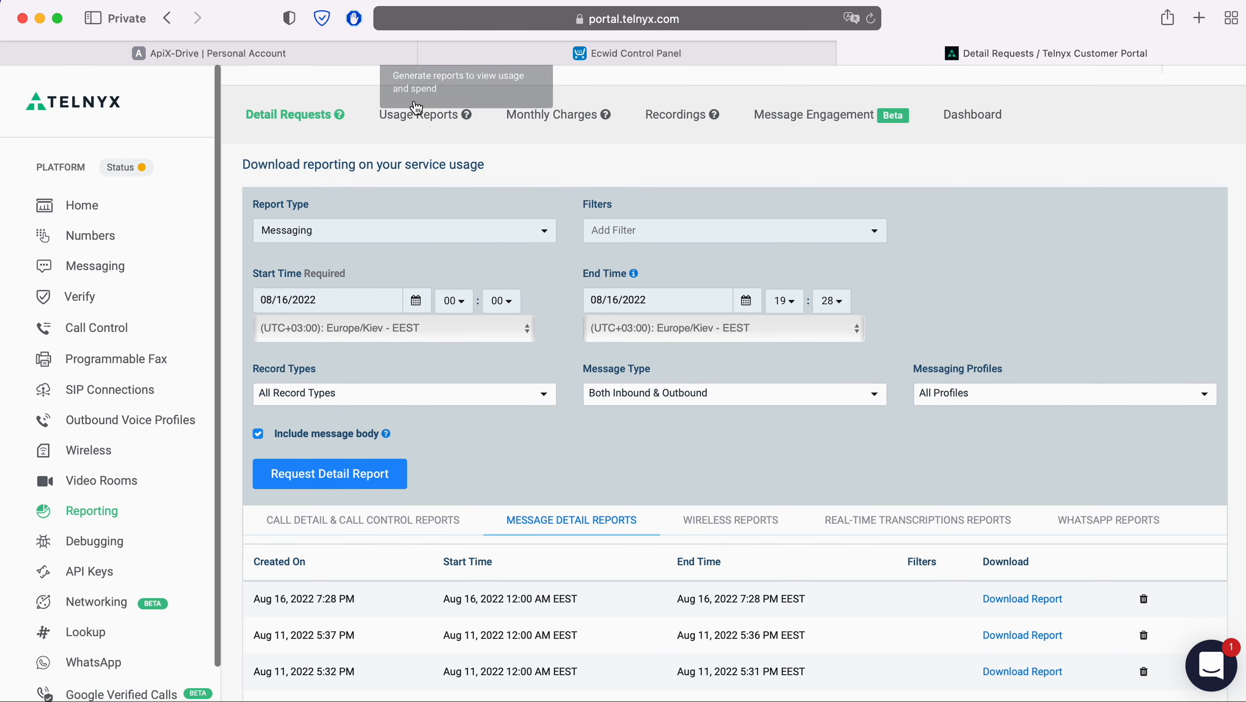
# Step: Finish the ApiX-Drive ECWID → Telnyx connection setup and enable its auto-update
pyautogui.click(364, 58)
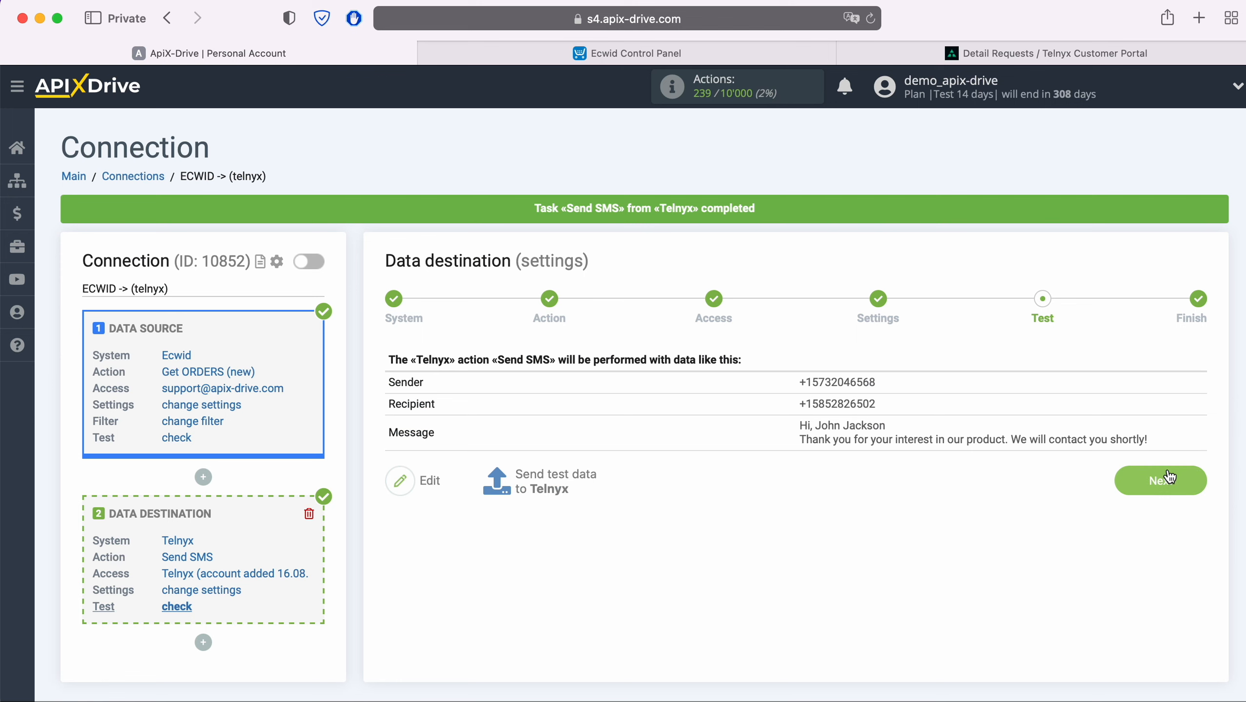
pyautogui.click(1190, 479)
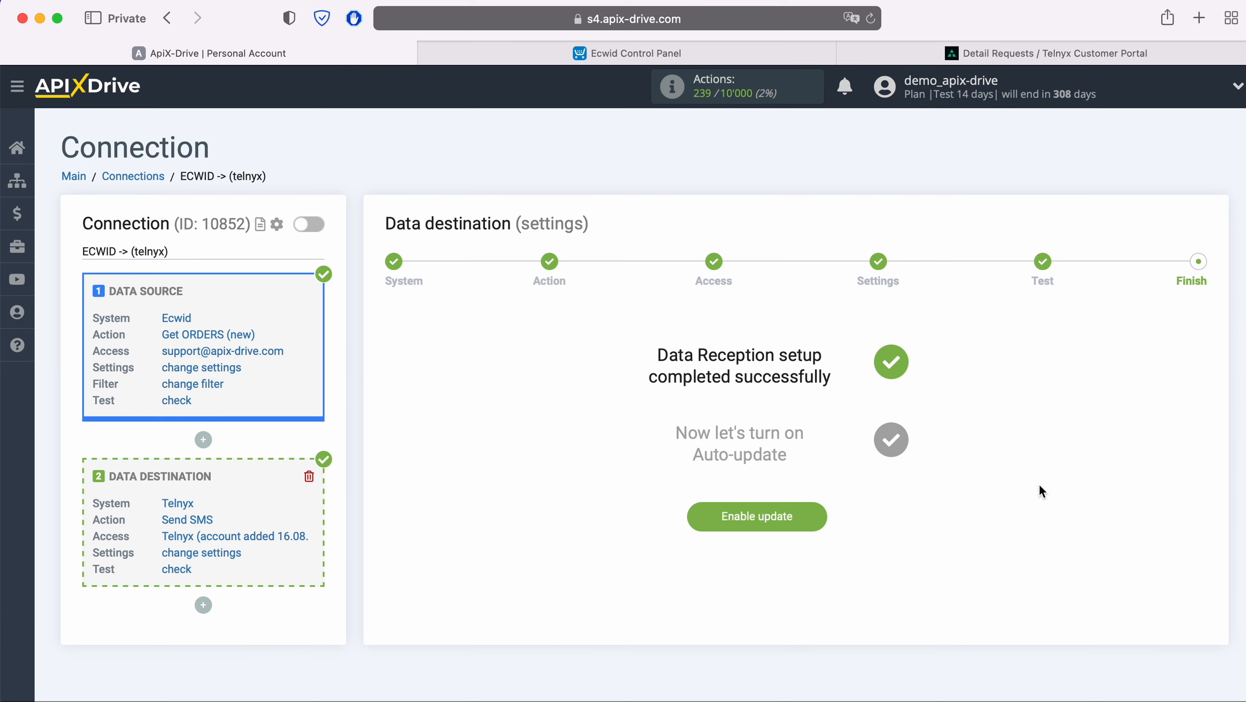
pyautogui.click(816, 511)
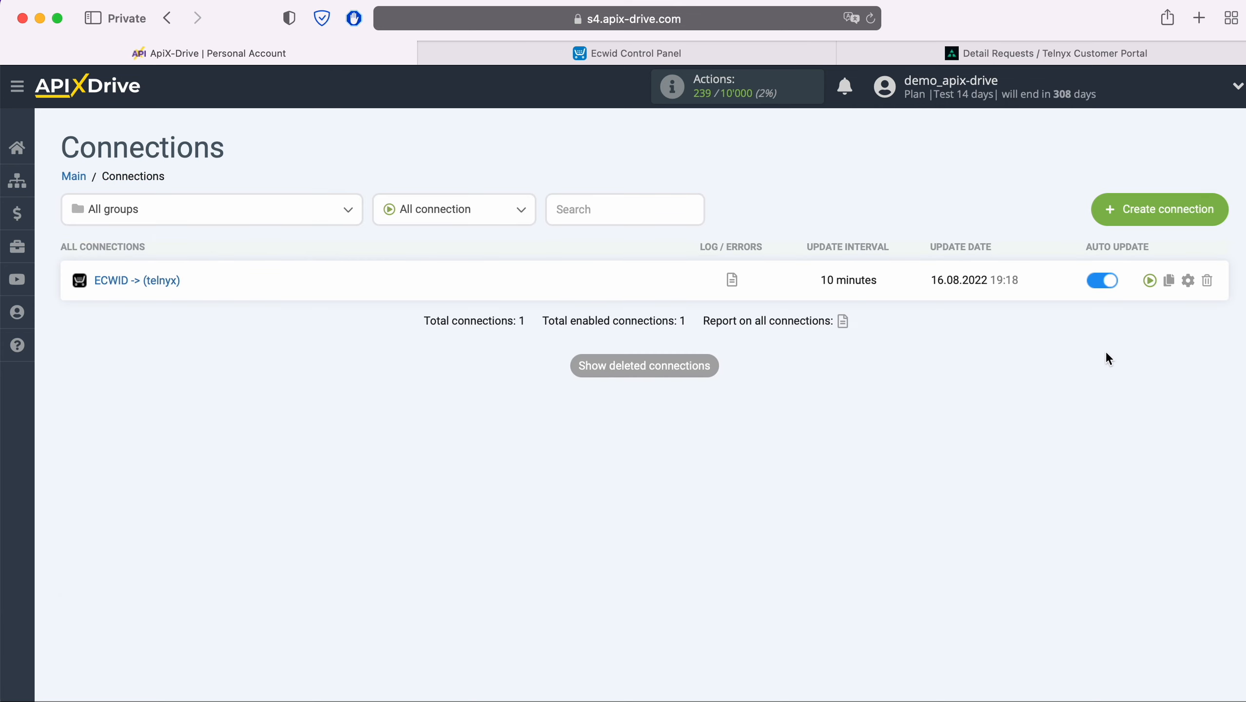
# Step: Set the connection's update interval to 5 minutes and save
pyautogui.click(1188, 279)
pyautogui.click(776, 412)
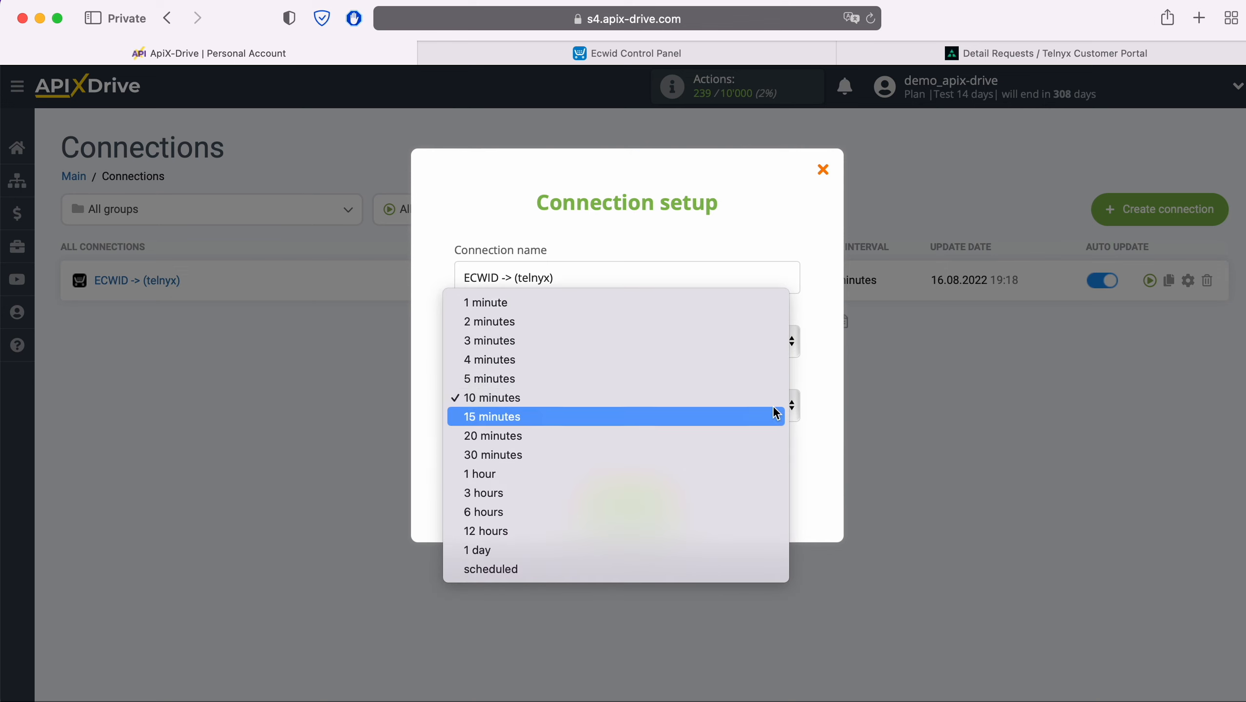
pyautogui.click(716, 378)
pyautogui.click(676, 500)
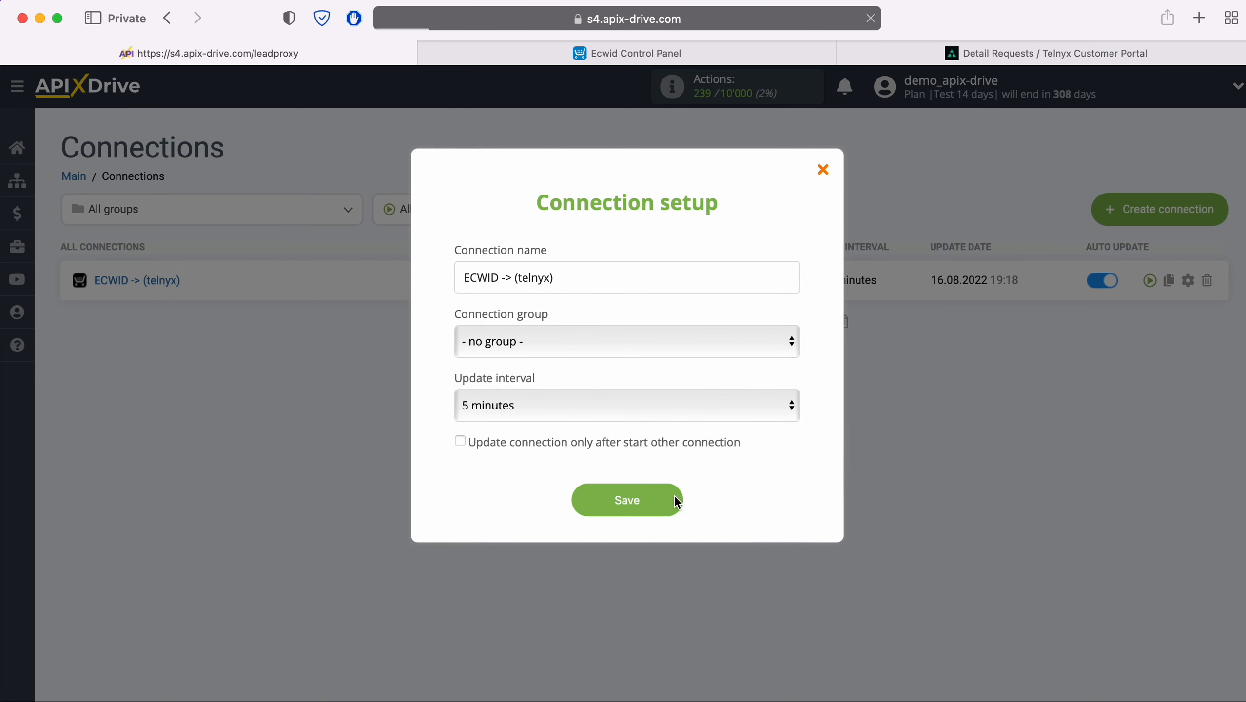